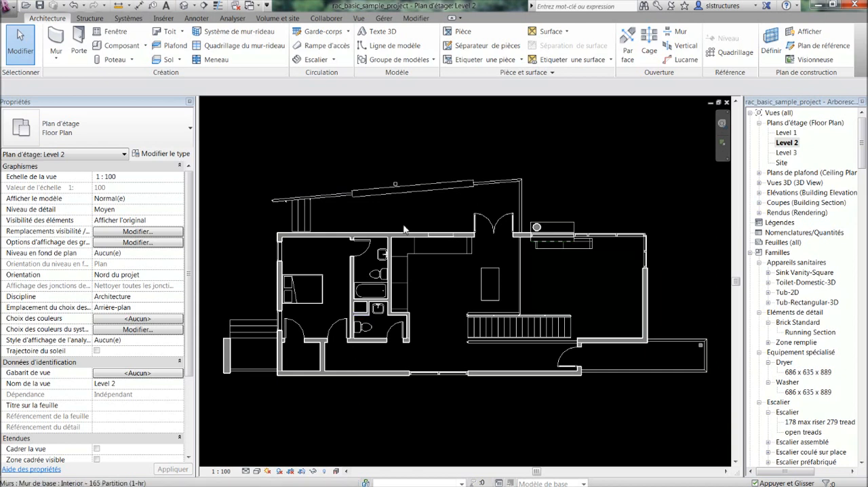
Open the help page for the Move (Déplacer) tool, read its options and procedure, and close the help
click(422, 22)
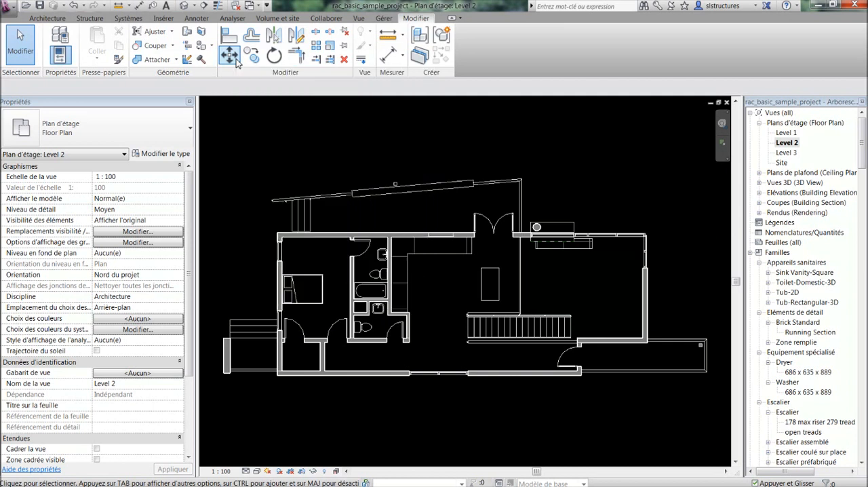
key(F1)
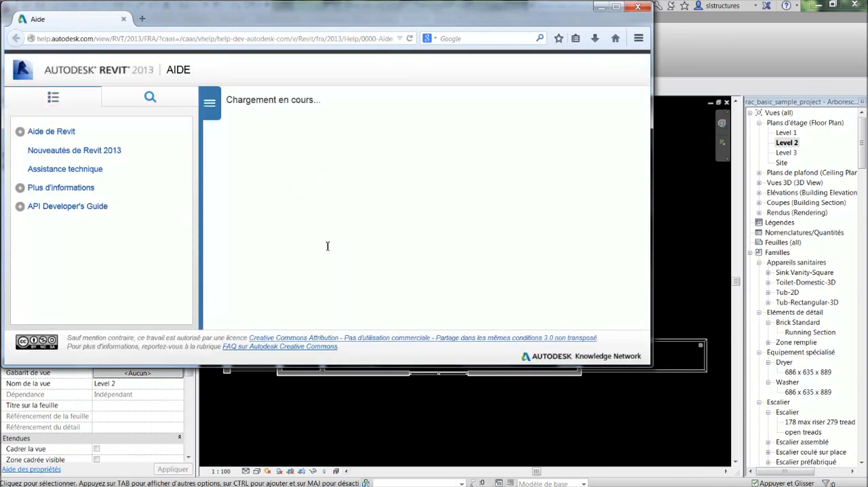
scroll(353, 237, down, 5)
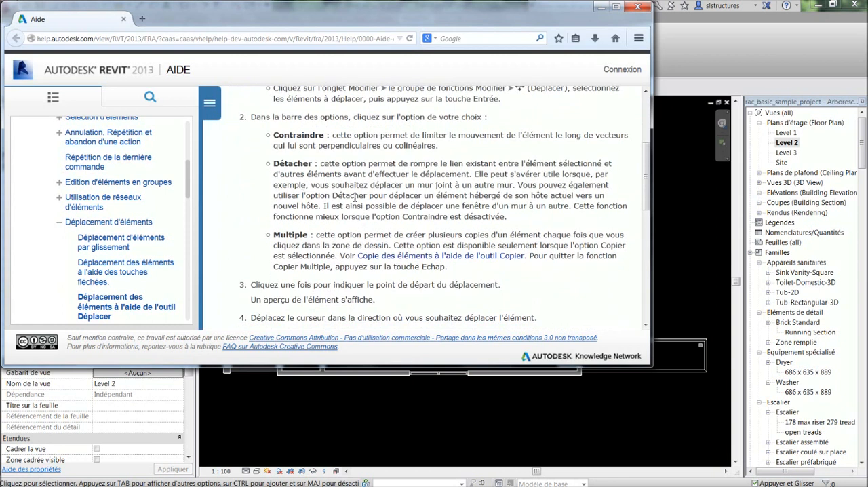
scroll(355, 197, down, 3)
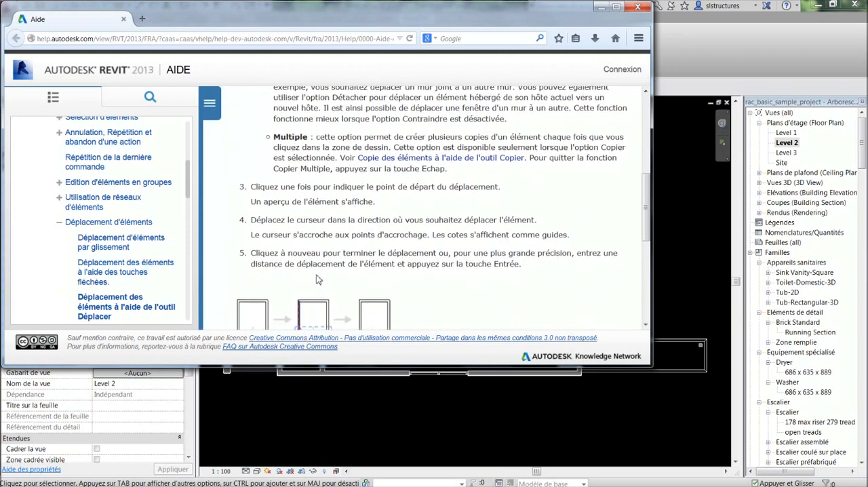
scroll(318, 280, up, 2)
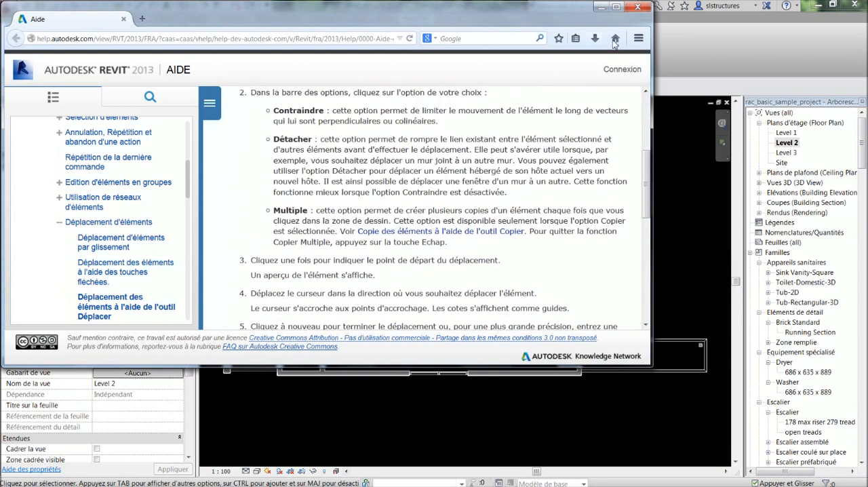
click(638, 7)
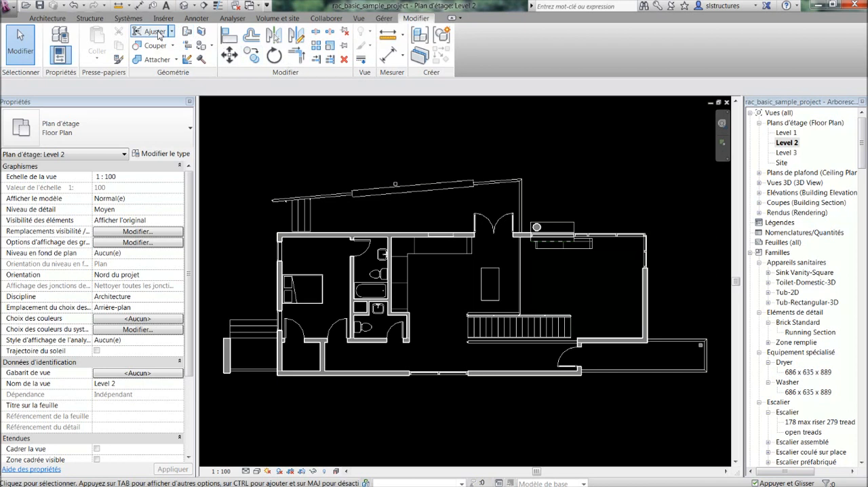
Try the Move tool on the slanted concrete foundation wall, selecting the wall before starting the command
click(129, 19)
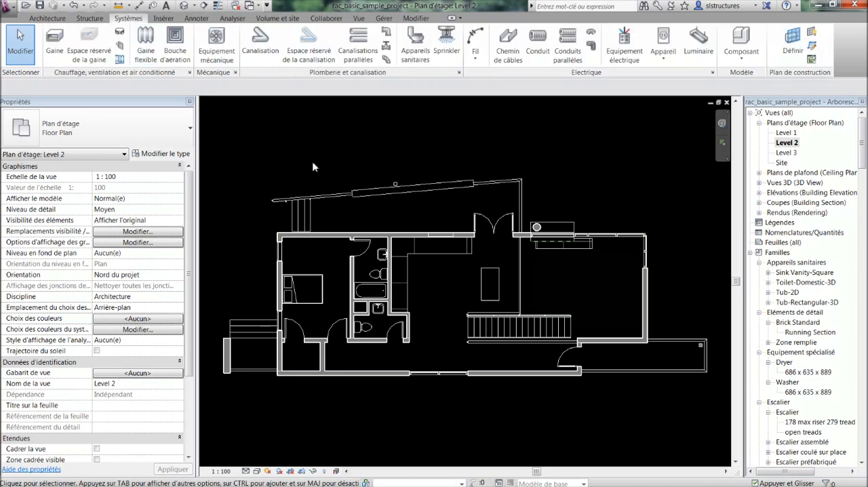
click(368, 199)
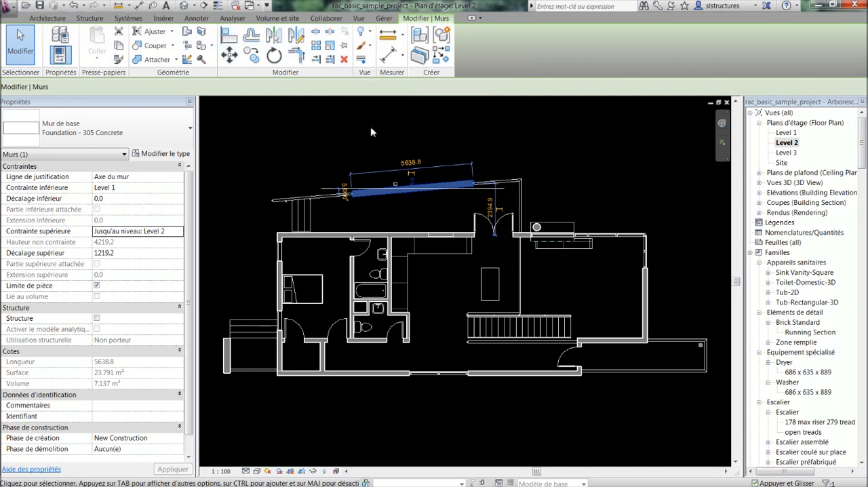
scroll(369, 126, down, 2)
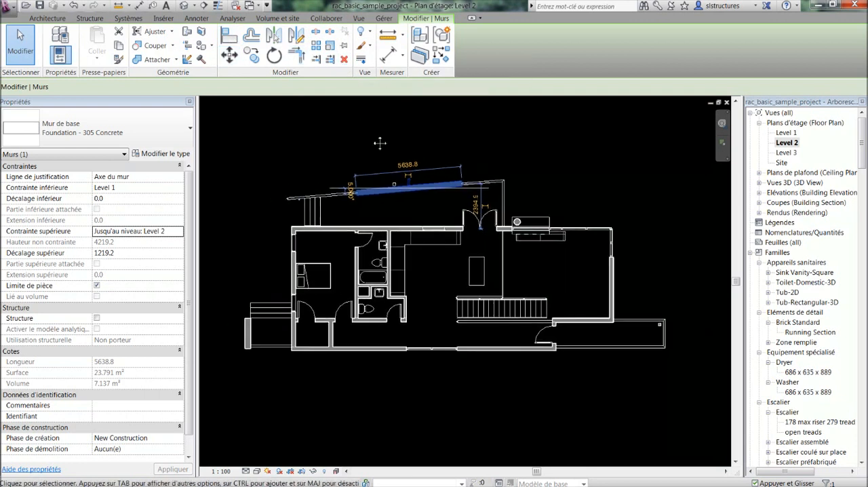
click(237, 58)
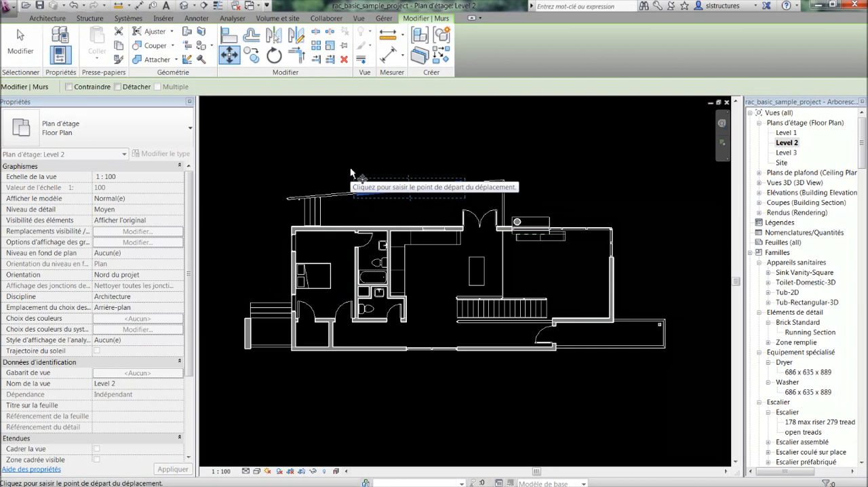
key(Escape)
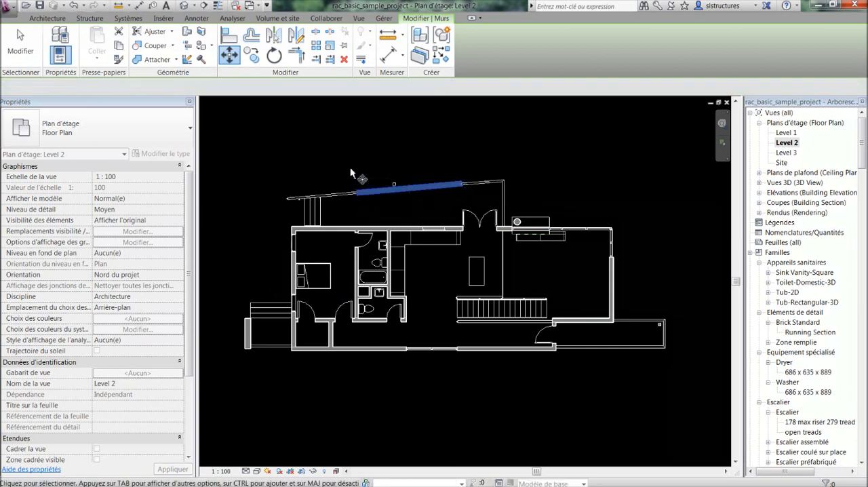
key(Escape)
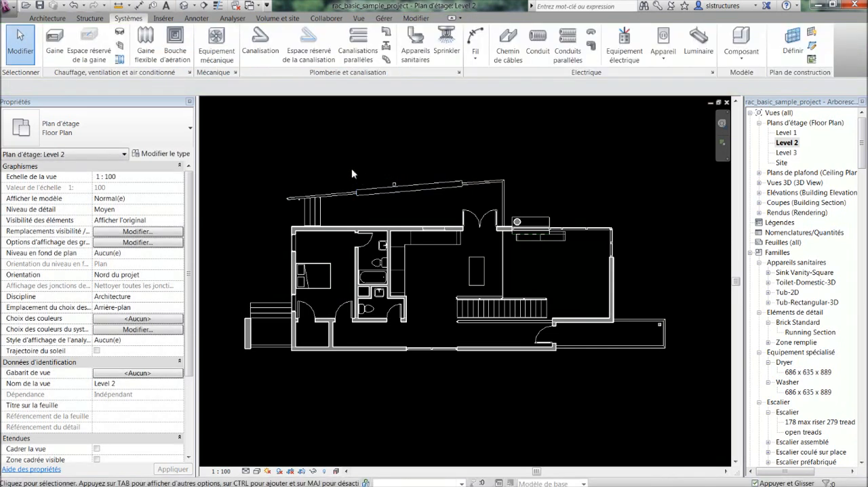
Try starting the Move tool first, picking the long upper CORR exterior wall and validating the selection
click(416, 18)
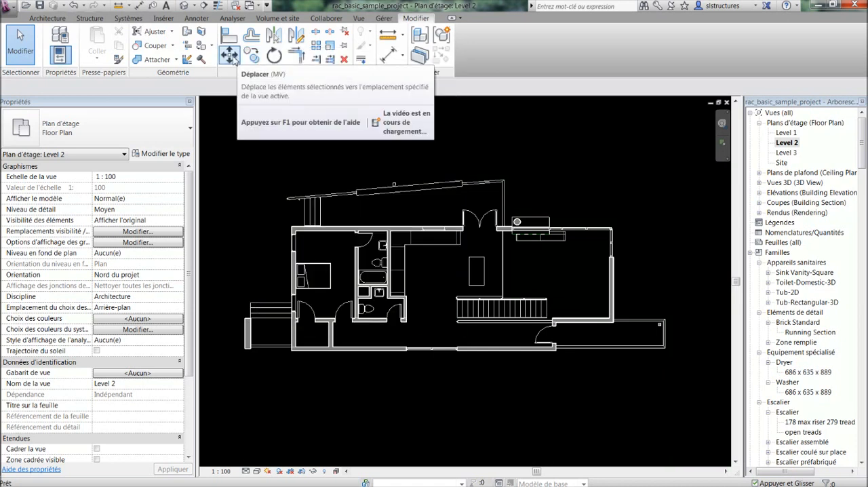
click(231, 57)
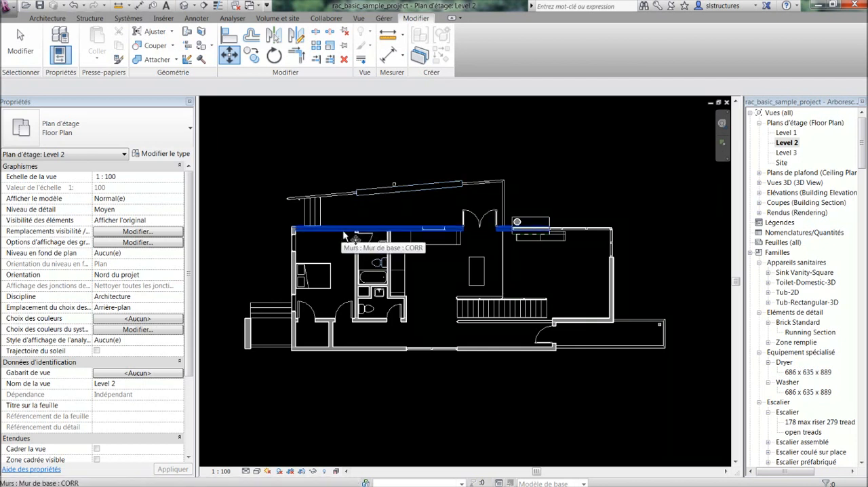
scroll(361, 212, up, 1)
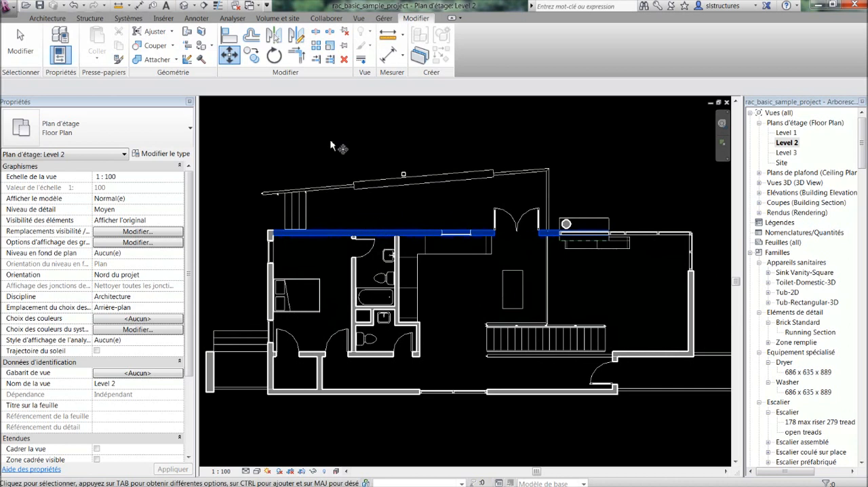
key(Return)
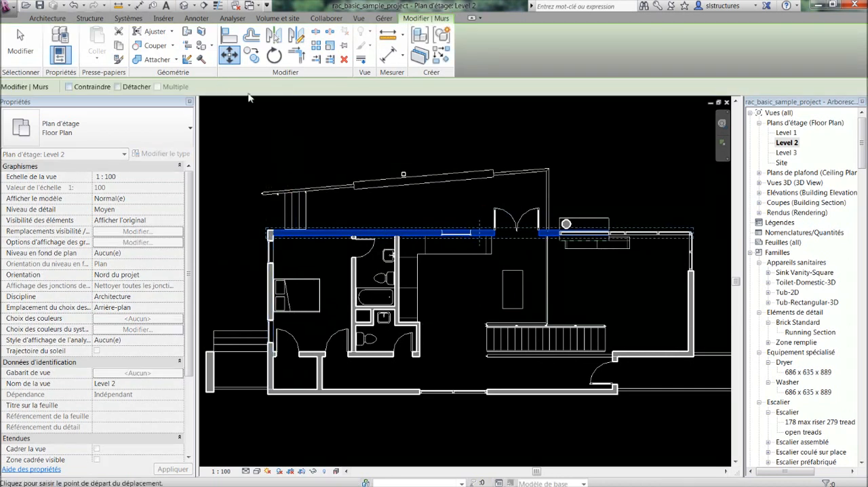
key(Escape)
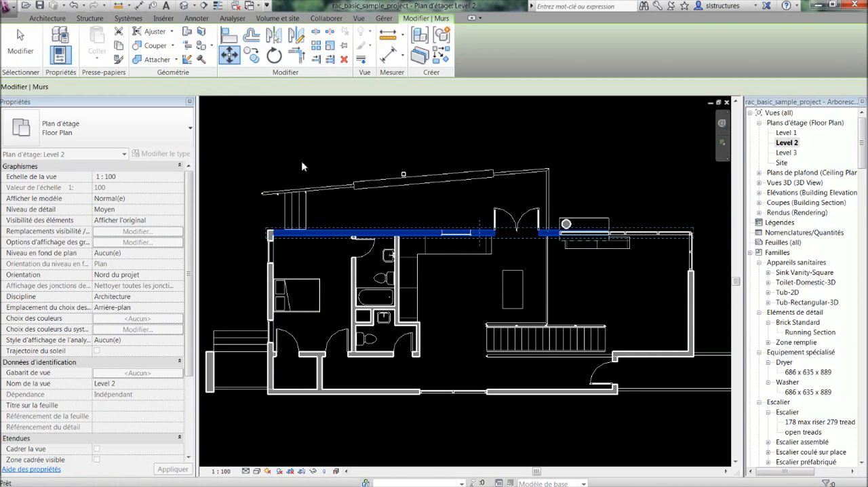
key(Escape)
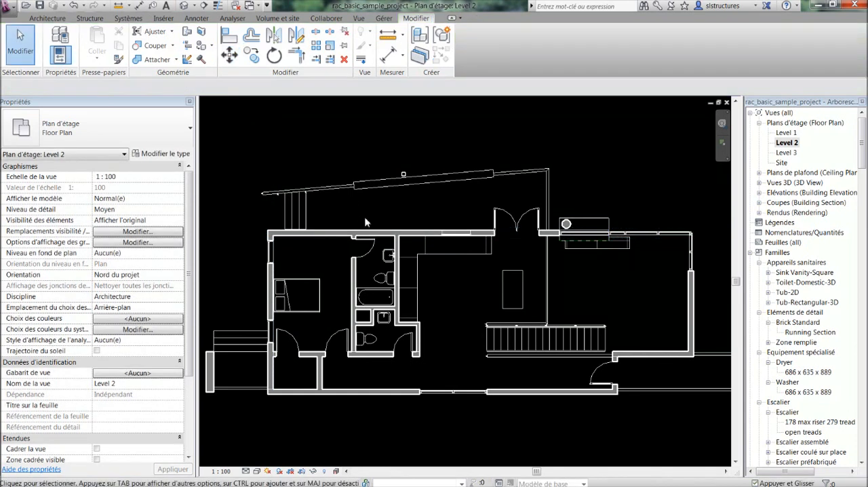
Try adding the bedroom's left exterior wall and bathroom partition to the upper CORR wall's selection, remove them again and clear the selection
mouse_move(373, 225)
middle_down()
mouse_move(365, 207)
mouse_move(372, 212)
middle_up()
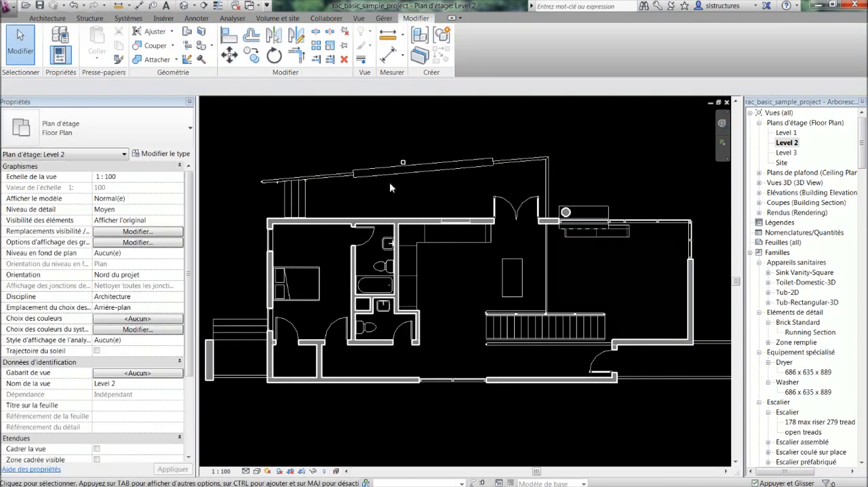
click(321, 224)
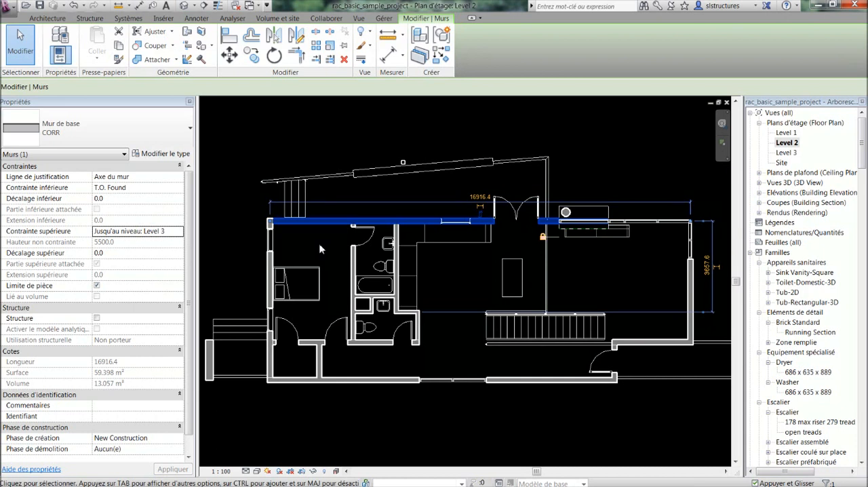
ctrl+click(272, 263)
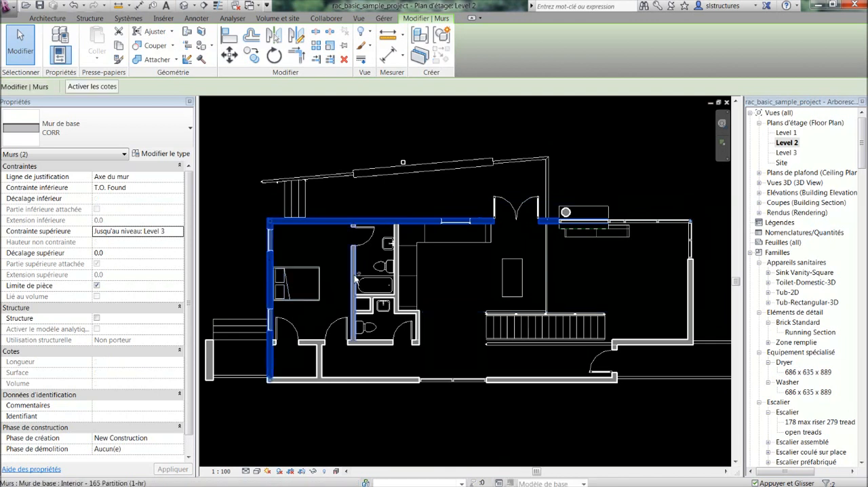
ctrl+click(354, 279)
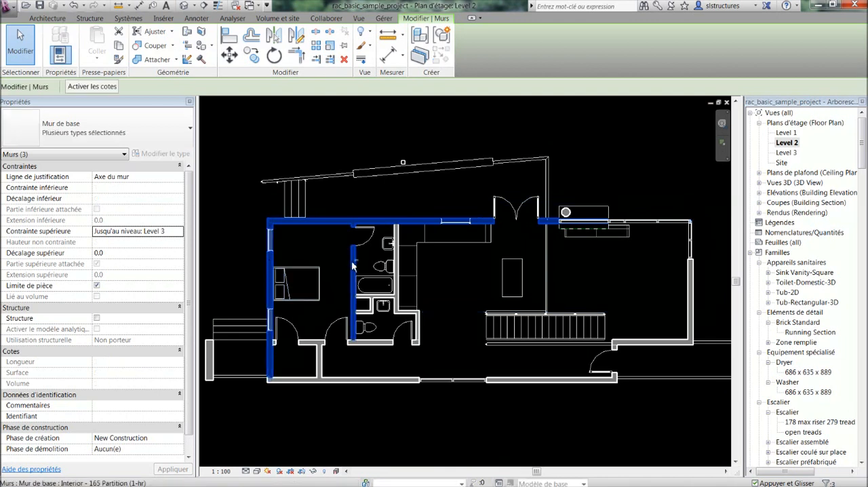
shift+click(352, 268)
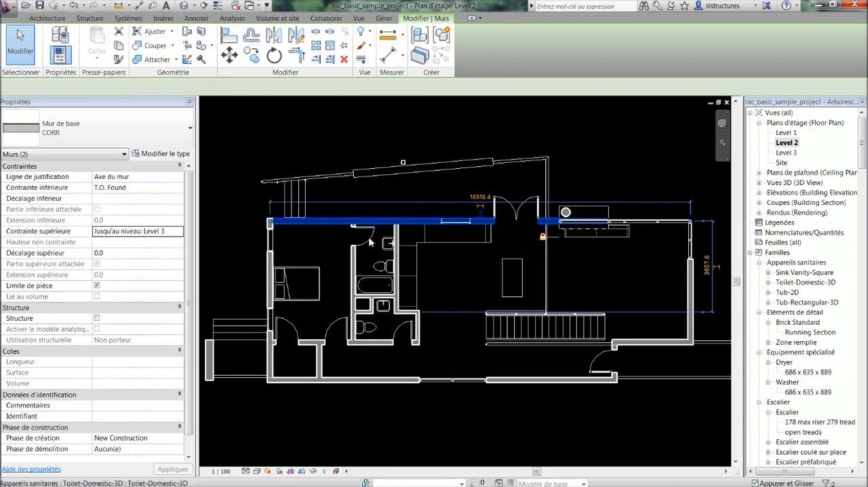
key(Escape)
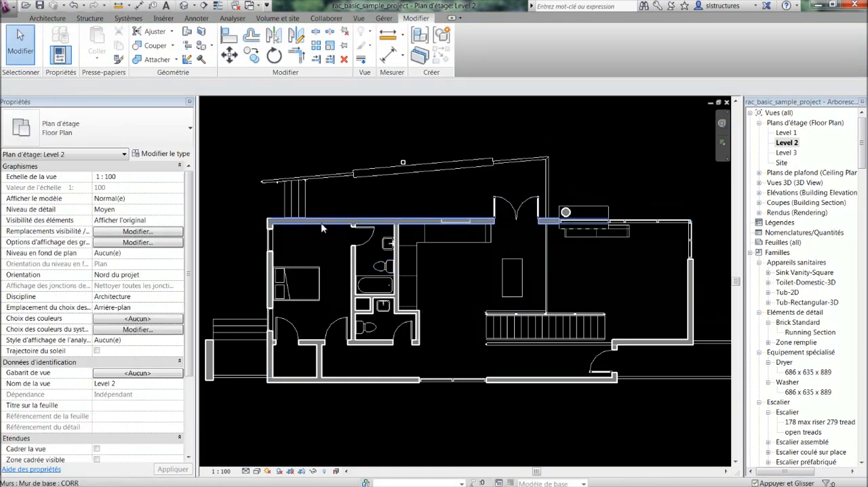
Cycle through the selectable elements and connected wall chains at the partition behind the bathroom sink
scroll(357, 229, up, 2)
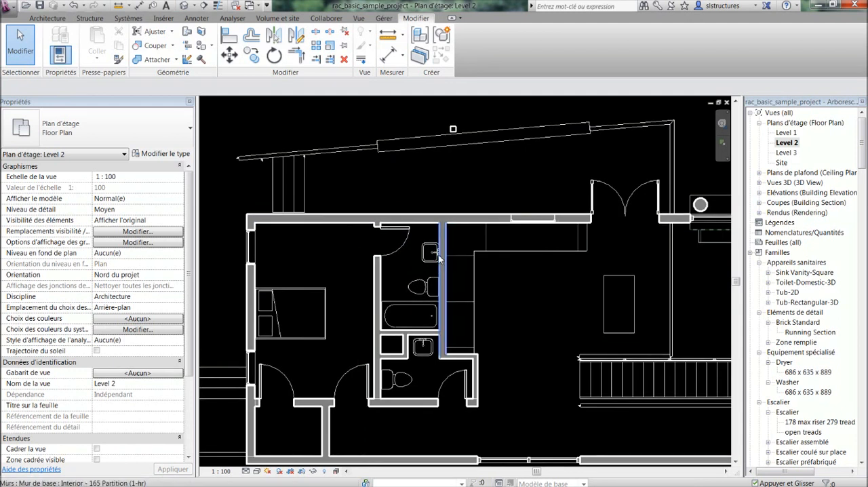
key(Tab)
key(Tab)
key(Tab)
key(Tab)
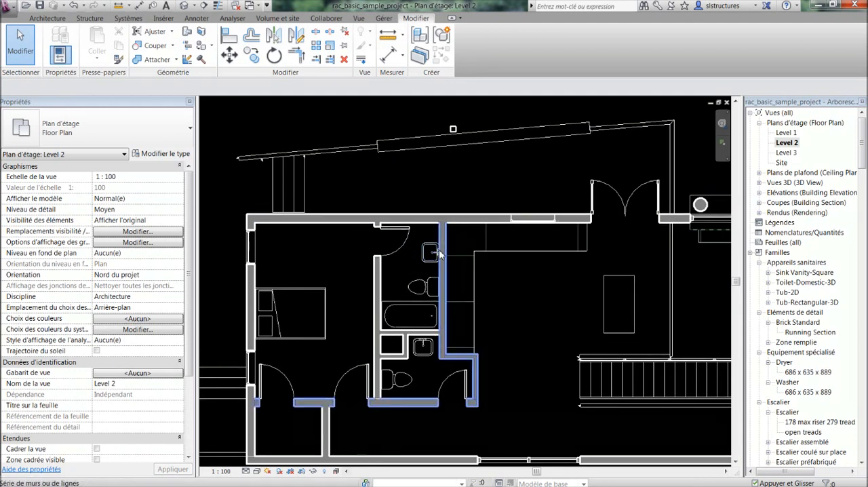
key(Tab)
key(Tab)
key(Tab)
key(Tab)
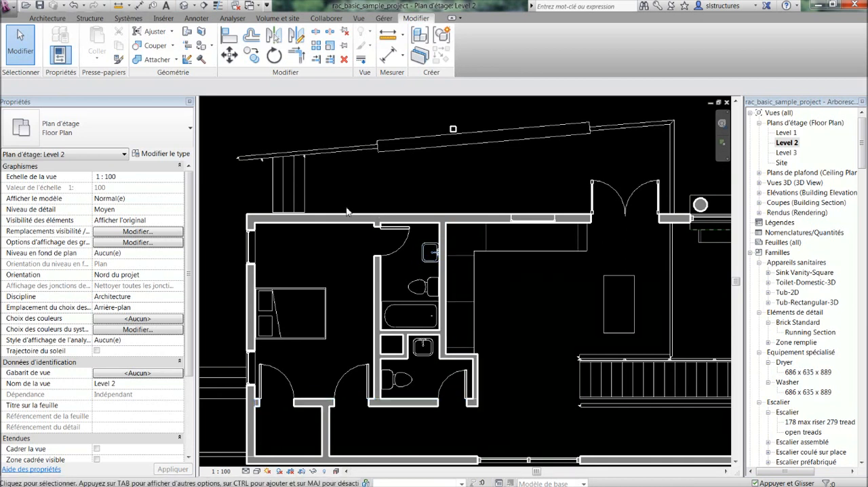
Select the whole chain of connected exterior walls from the upper CORR wall, and clear the selection
scroll(326, 218, down, 2)
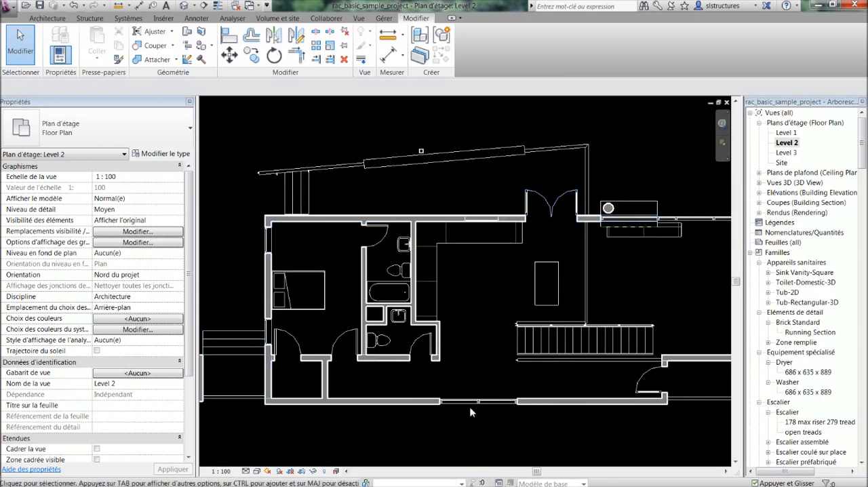
key(Tab)
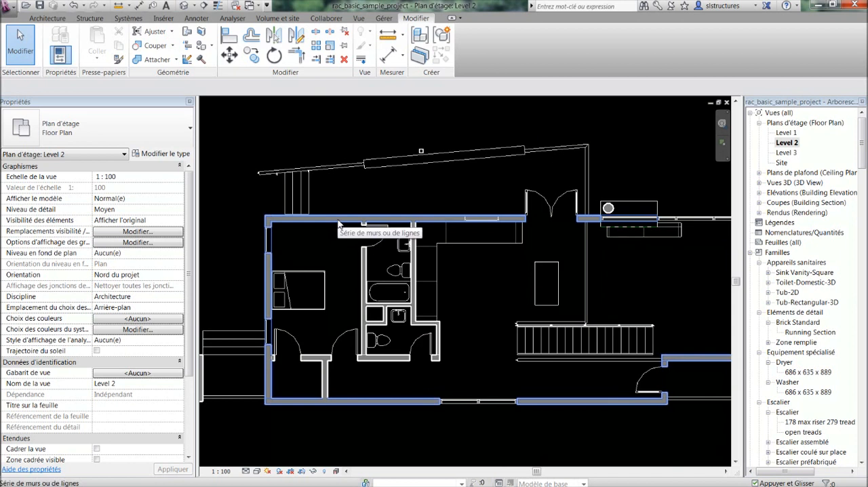
click(339, 224)
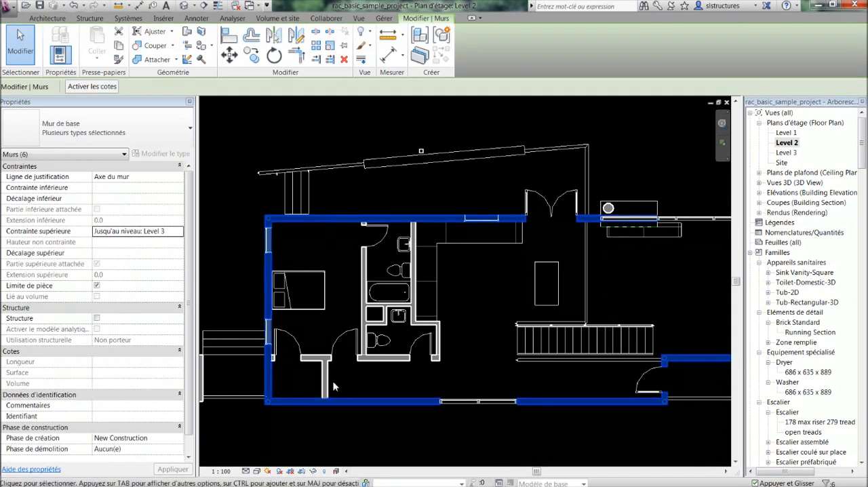
scroll(649, 367, down, 3)
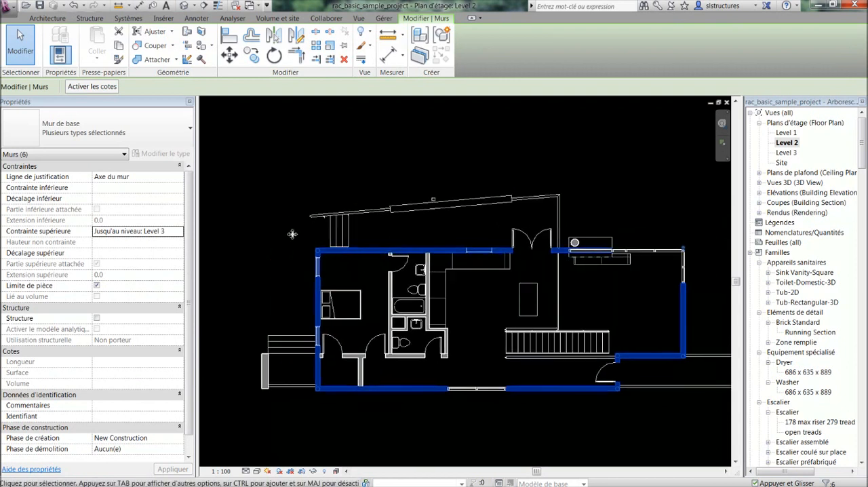
click(372, 277)
Select all the bedroom and bathroom elements together with one selection window
middle_drag(392, 293, 378, 278)
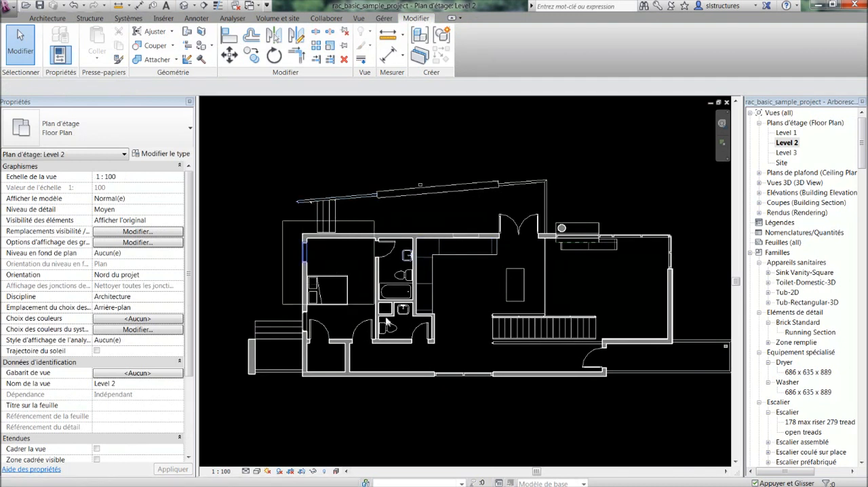
drag(387, 325, 459, 390)
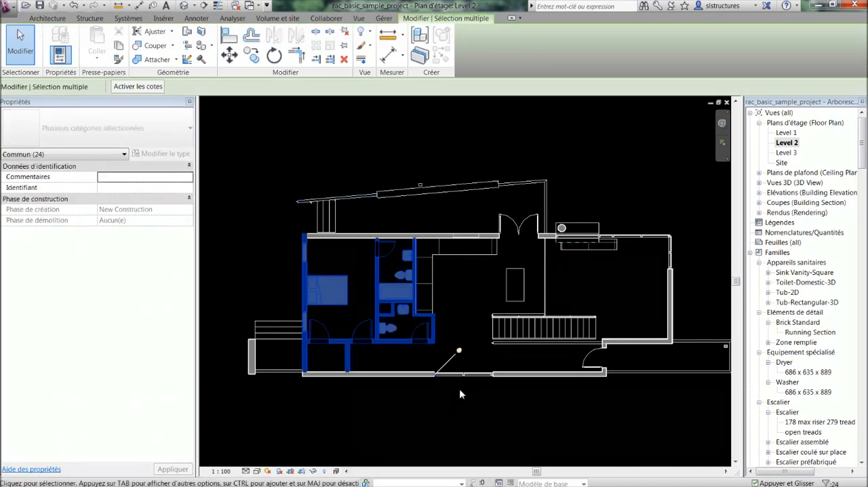
double_click(513, 18)
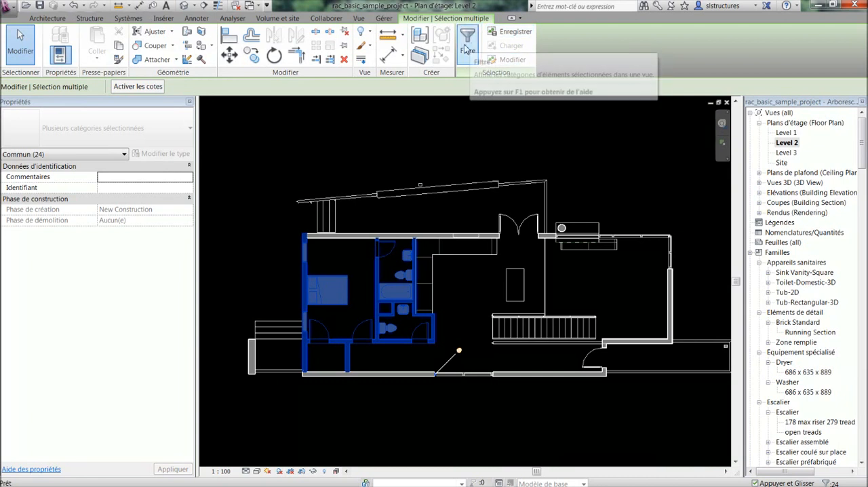
Filter the multiple selection down to the Murs category only, and clear the selection
click(467, 49)
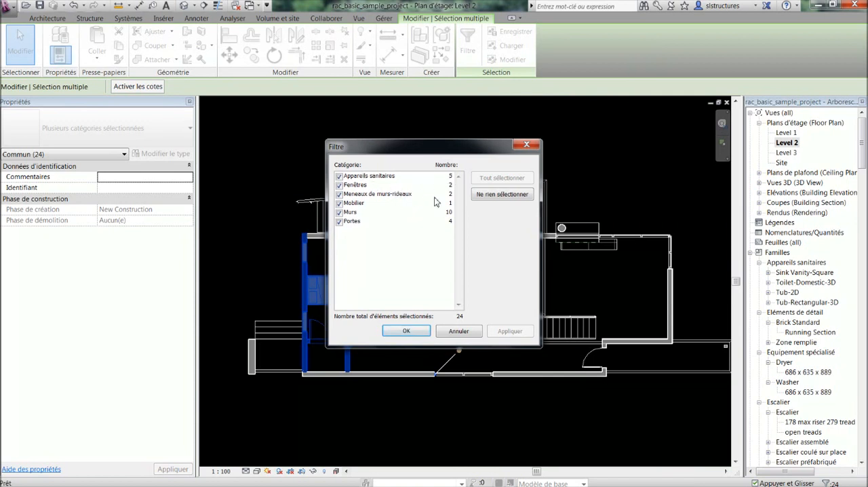
click(499, 195)
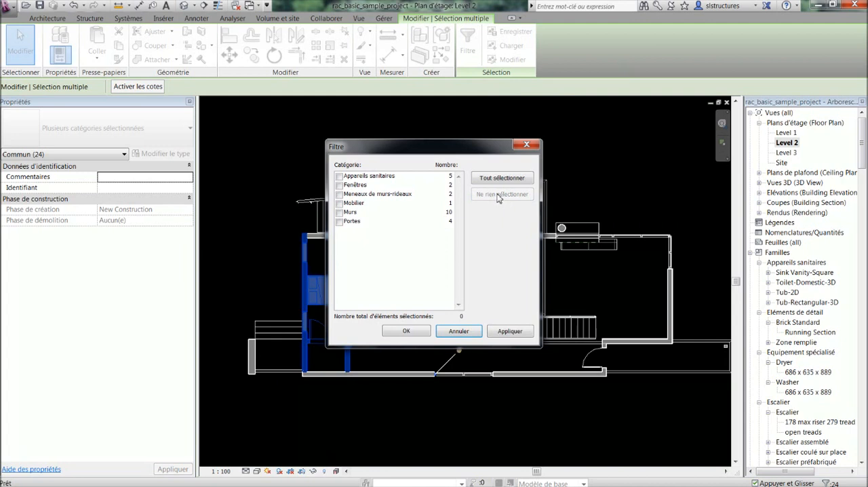
click(340, 212)
click(398, 333)
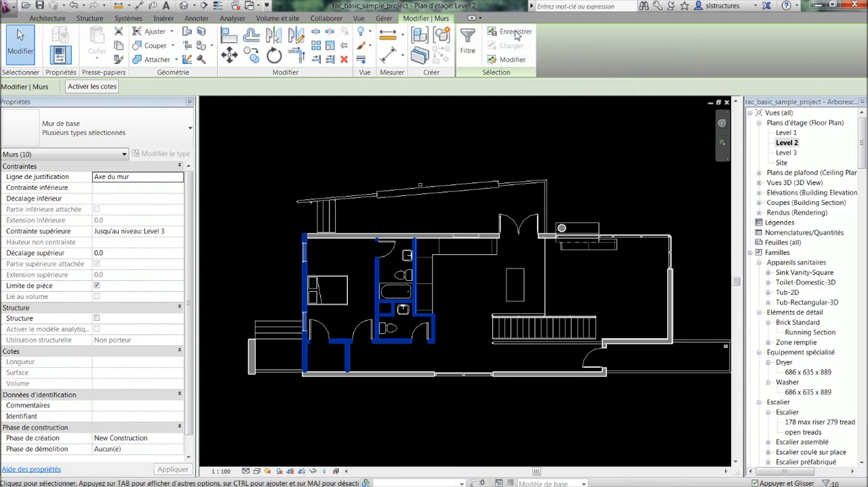
click(354, 249)
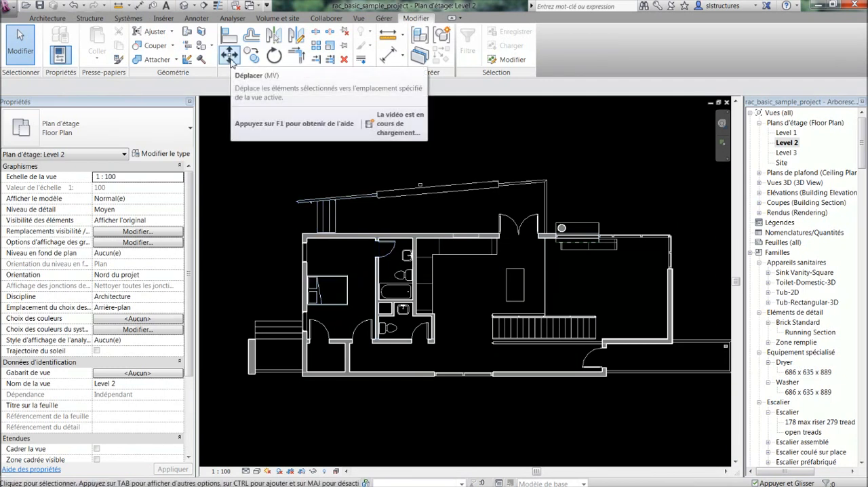
Try the Move tool's Contraindre and Détacher options on the bedroom's double bed, and leave the tool with nothing selected
click(352, 238)
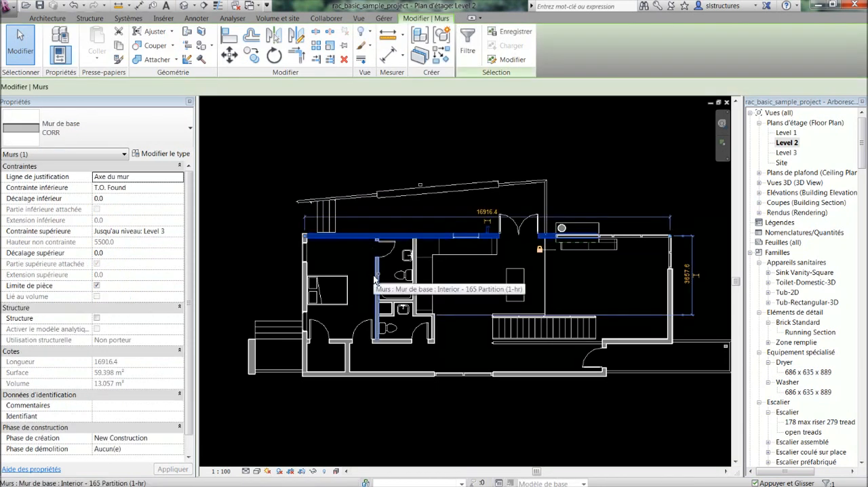
key(Escape)
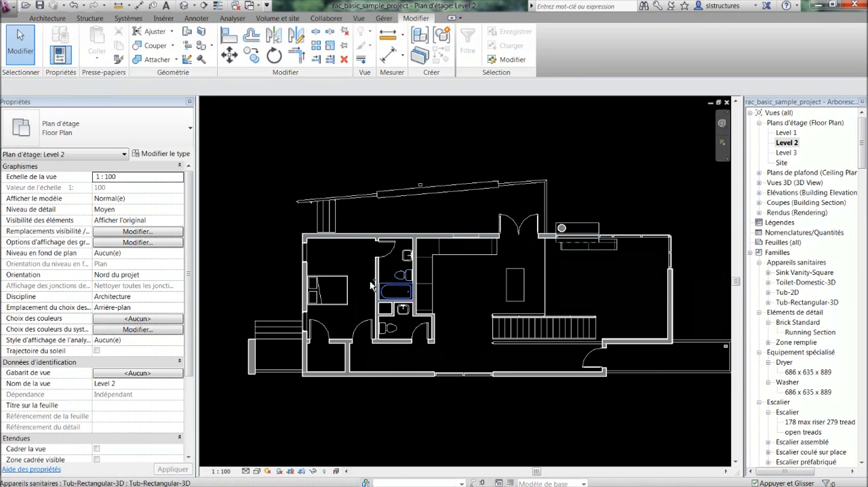
click(342, 285)
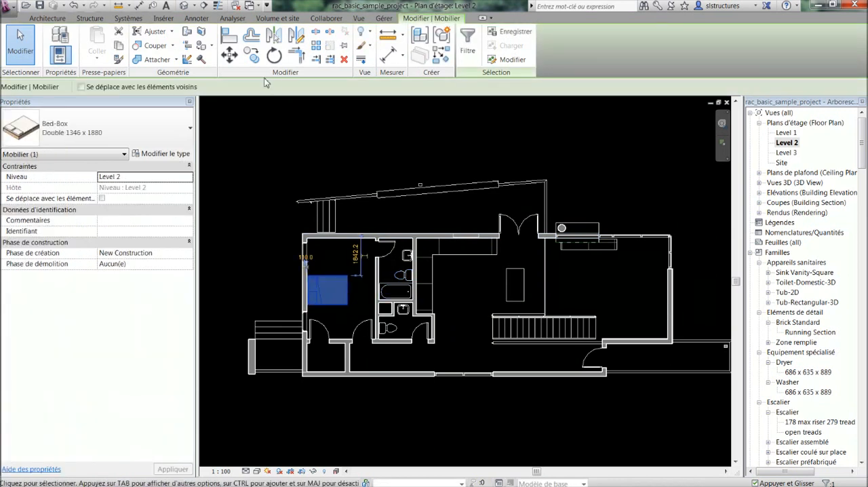
click(229, 56)
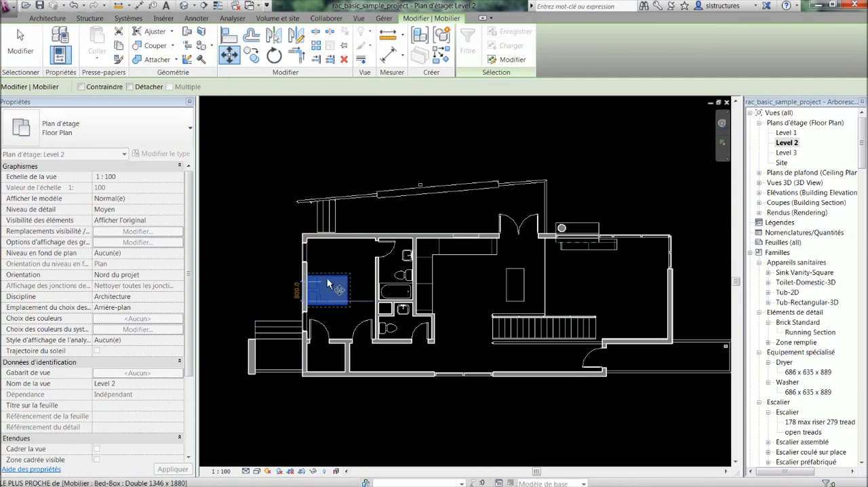
click(82, 87)
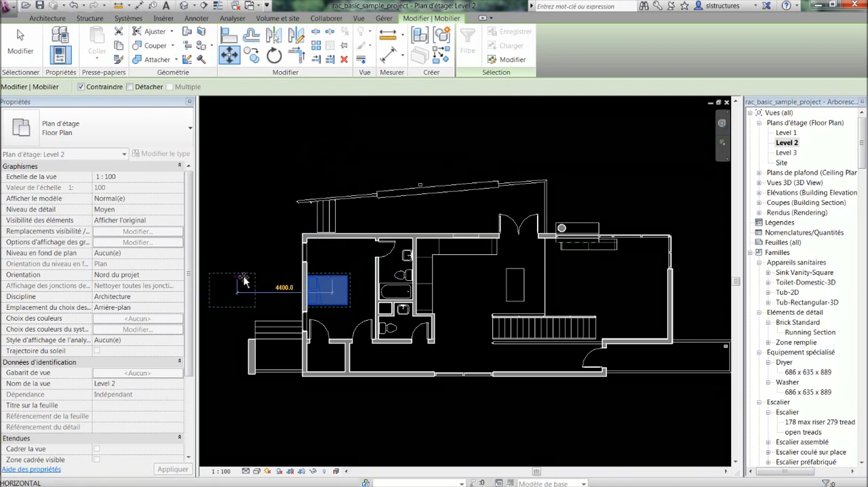
click(130, 87)
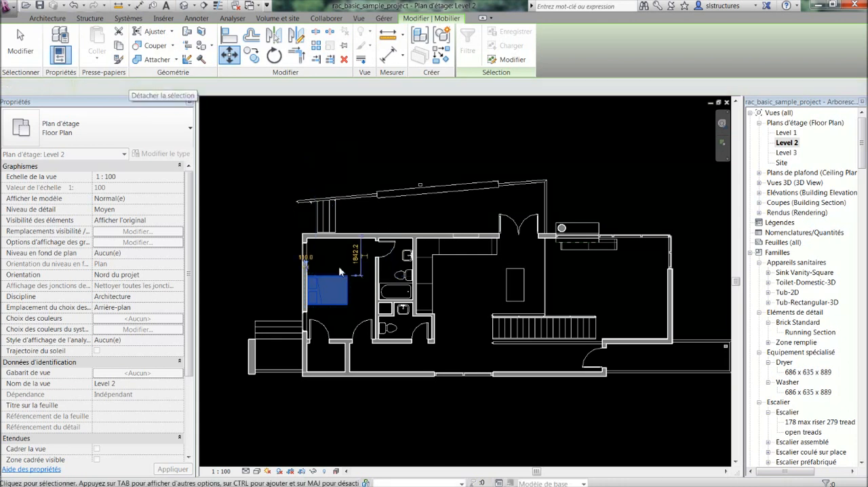
key(Escape)
key(Escape)
Move the selected bathroom block about 8600 mm straight up outside the house with Détacher enabled, and undo the move
drag(451, 348, 452, 348)
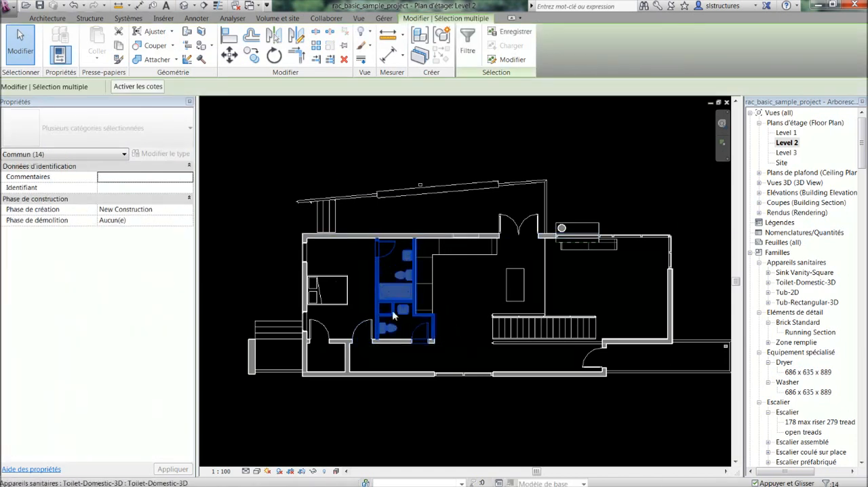
click(229, 55)
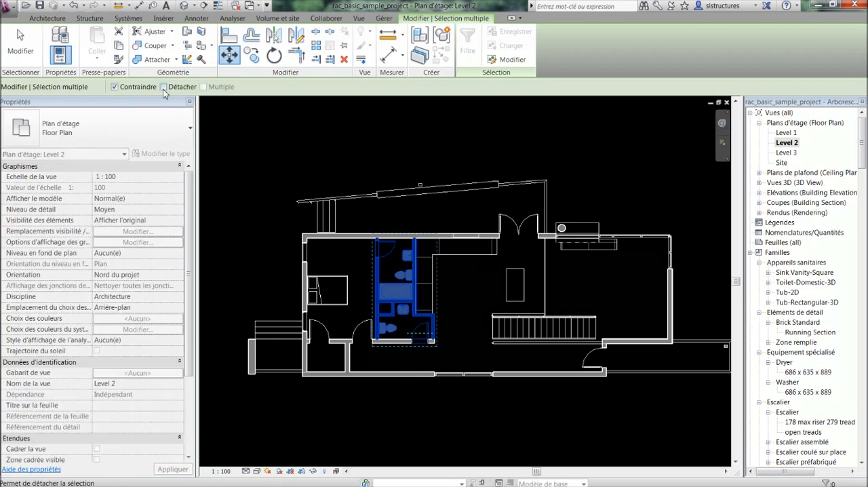
click(163, 86)
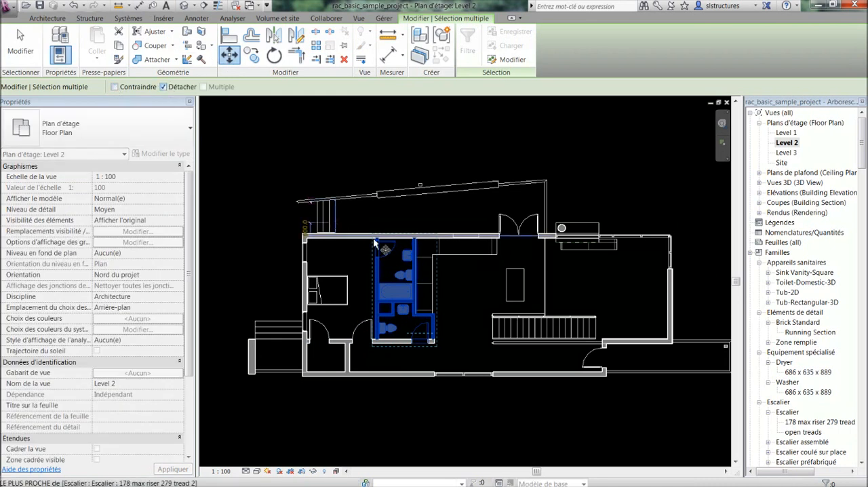
middle_drag(396, 307, 398, 471)
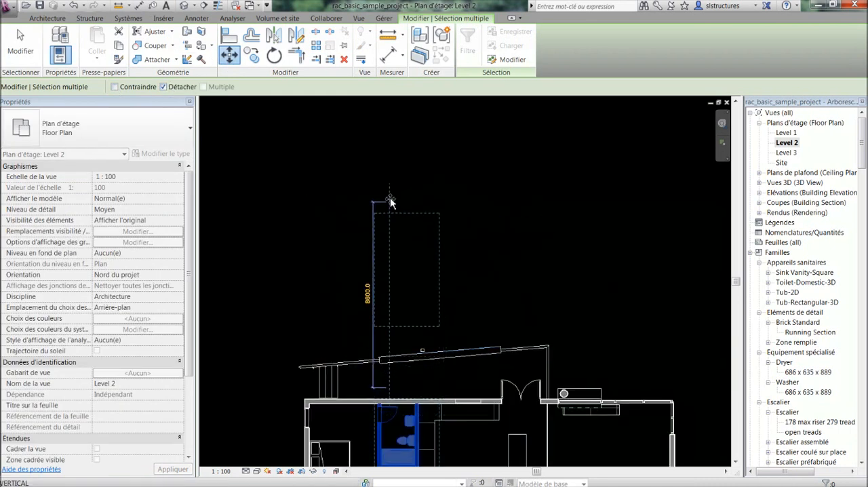
click(391, 199)
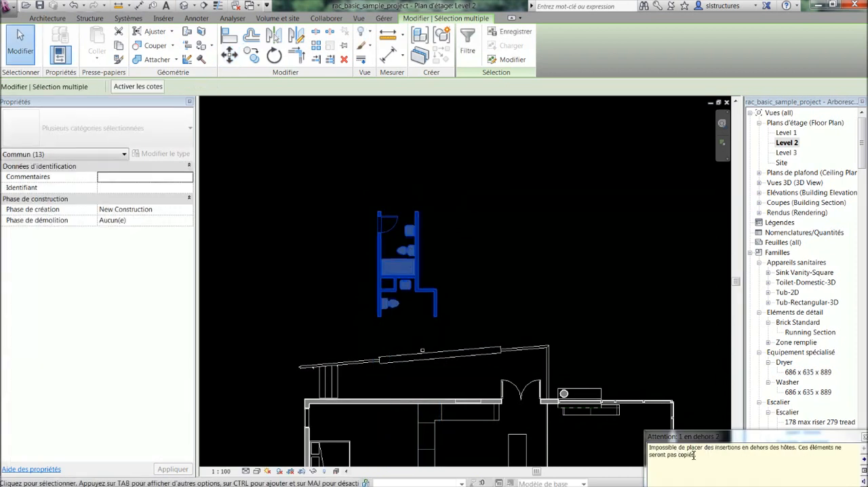
click(431, 252)
scroll(436, 213, down, 2)
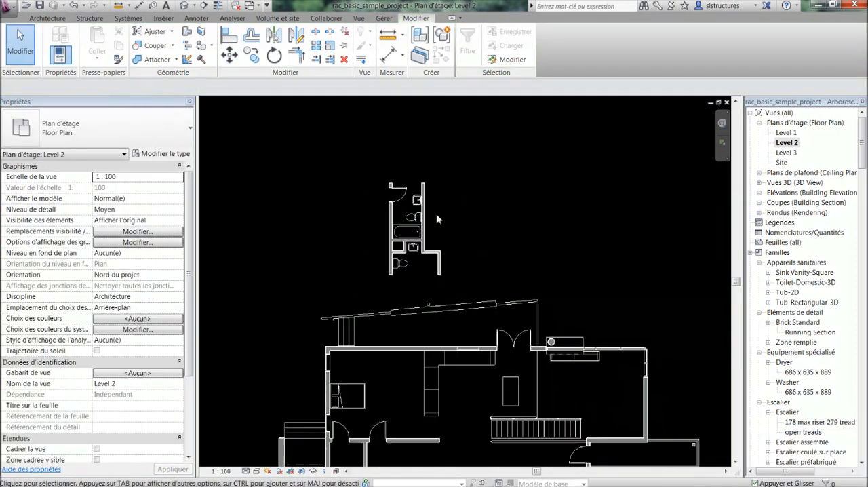
key(ctrl+z)
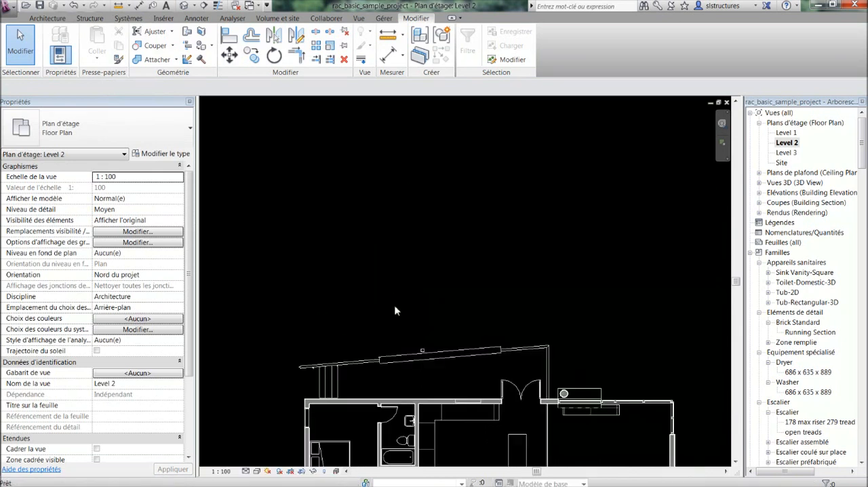
Reselect the bathroom block and preview a horizontal move of it with Contraindre enabled and Détacher disabled
middle_drag(396, 308, 398, 180)
drag(412, 350, 450, 386)
click(229, 54)
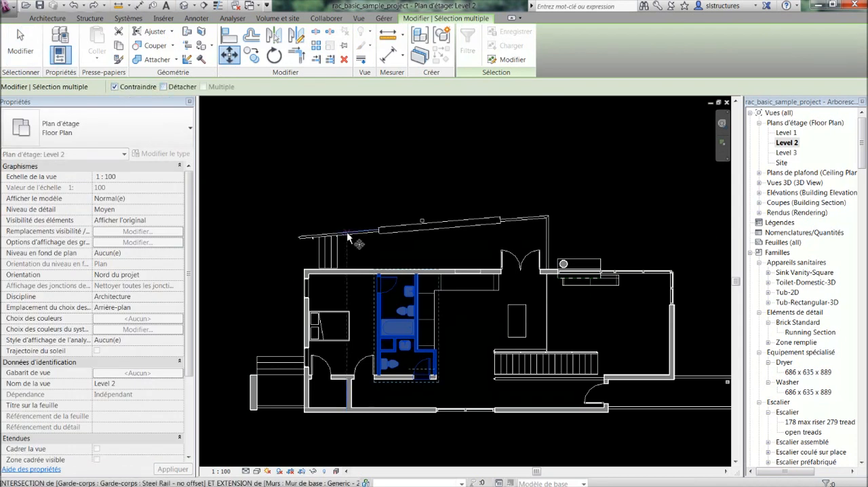
click(378, 230)
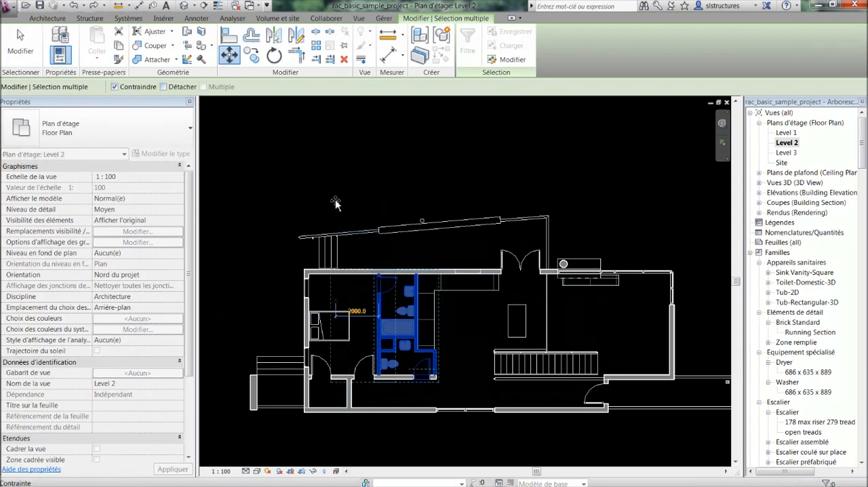
scroll(335, 200, down, 1)
Try moving the bathroom block left outside the house with Contraindre and Détacher disabled, expand the error details and cancel the move
click(115, 91)
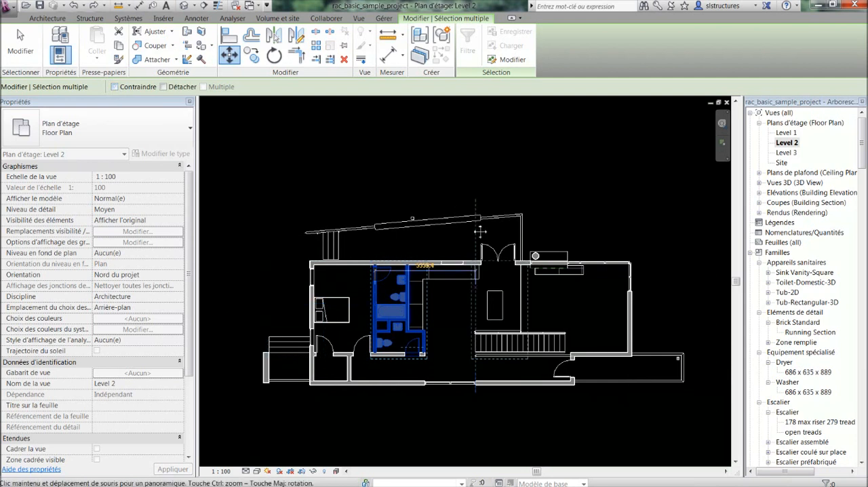
middle_drag(366, 114, 358, 156)
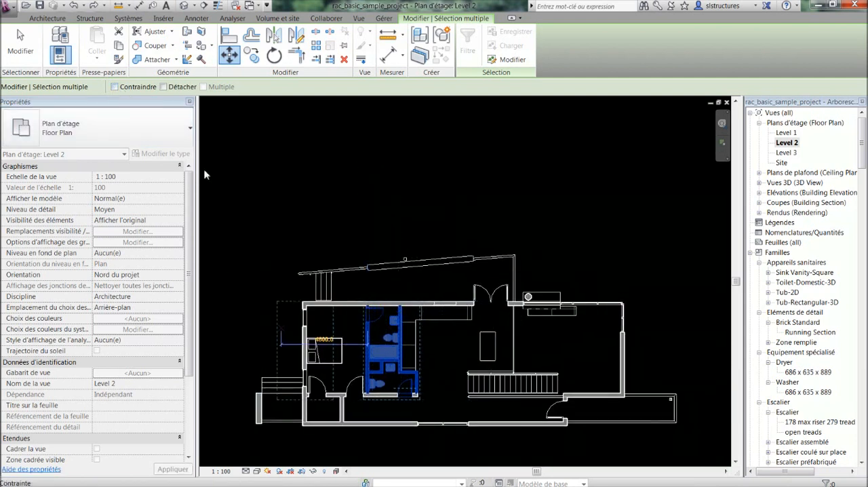
scroll(391, 250, down, 1)
middle_drag(392, 251, 438, 186)
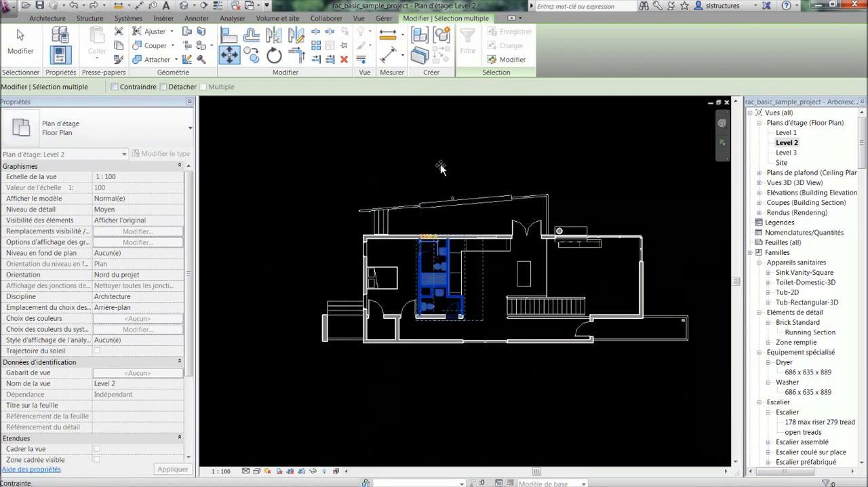
click(422, 273)
click(277, 213)
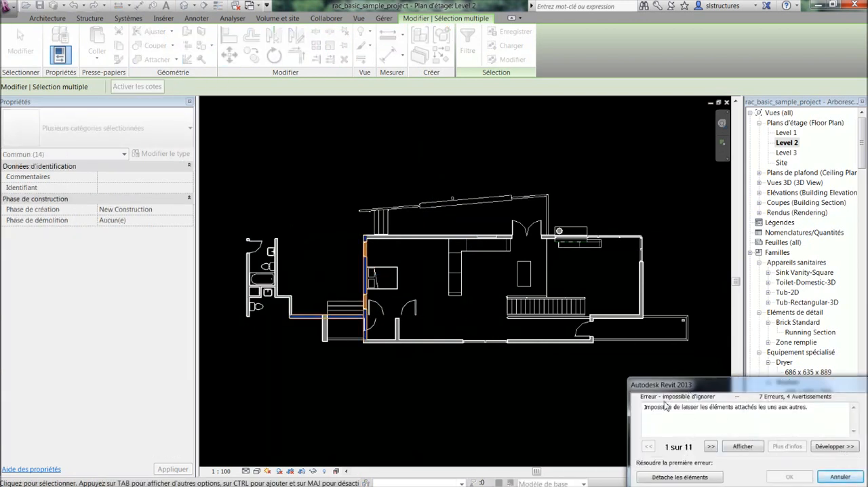
click(834, 447)
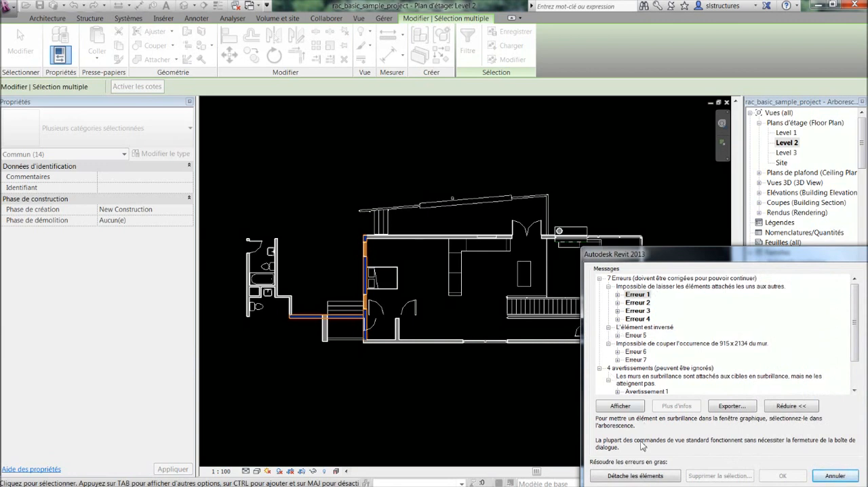
click(821, 476)
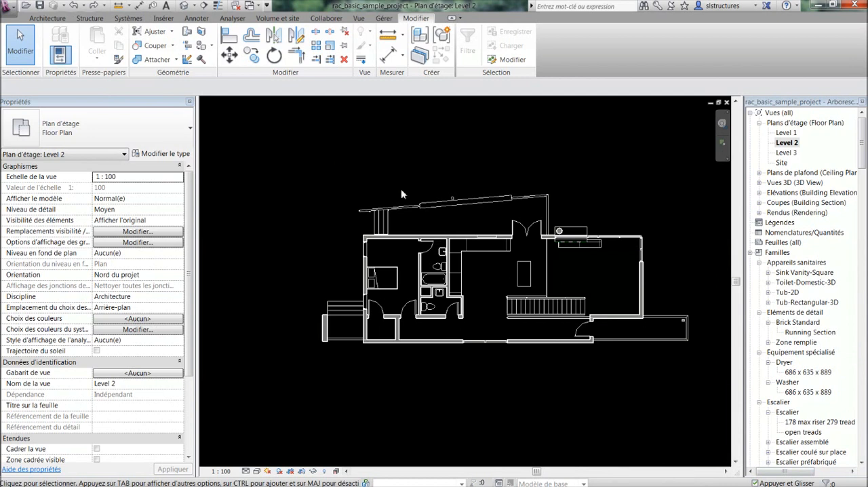
Copy the long upper CORR exterior wall about 5100 mm straight up above the house, and delete the copied wall
middle_drag(409, 198, 376, 215)
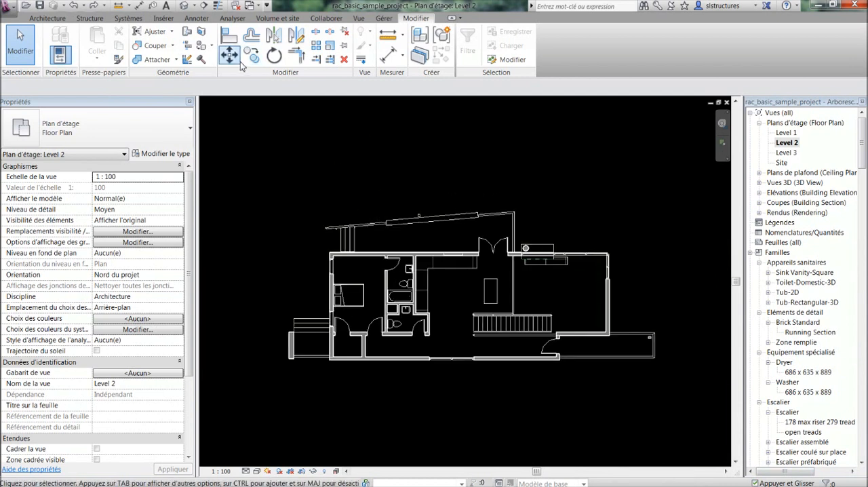
click(252, 57)
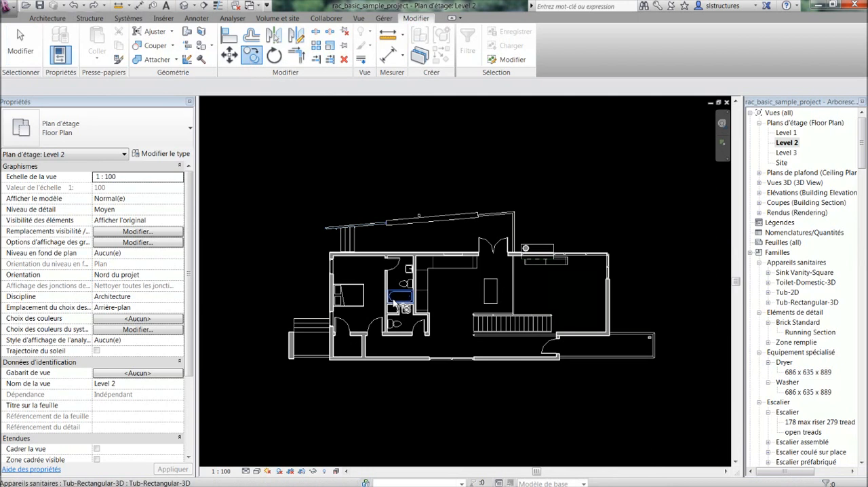
click(380, 255)
key(Return)
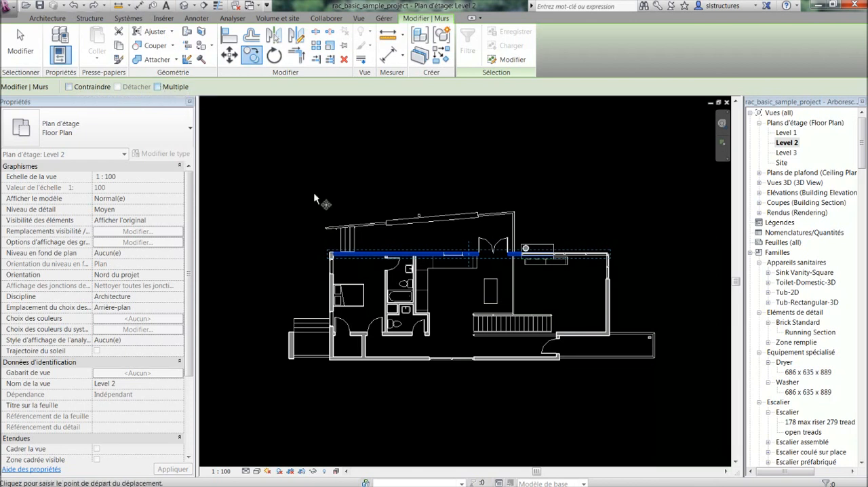
click(303, 216)
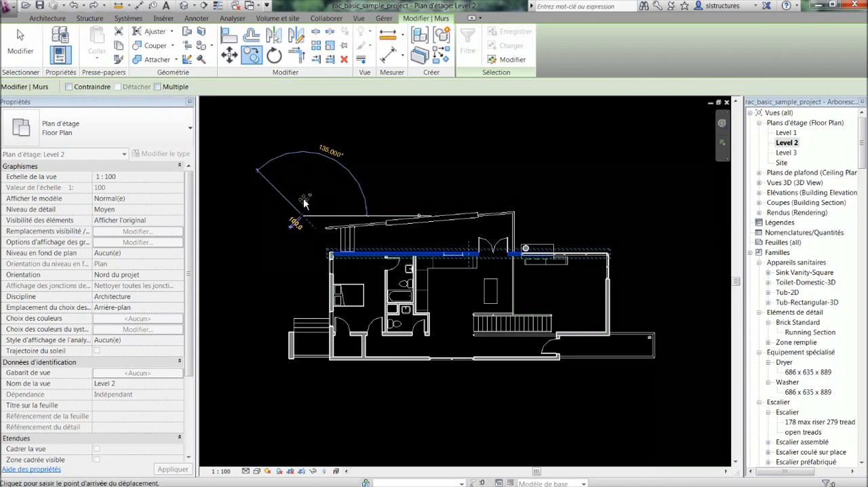
click(303, 132)
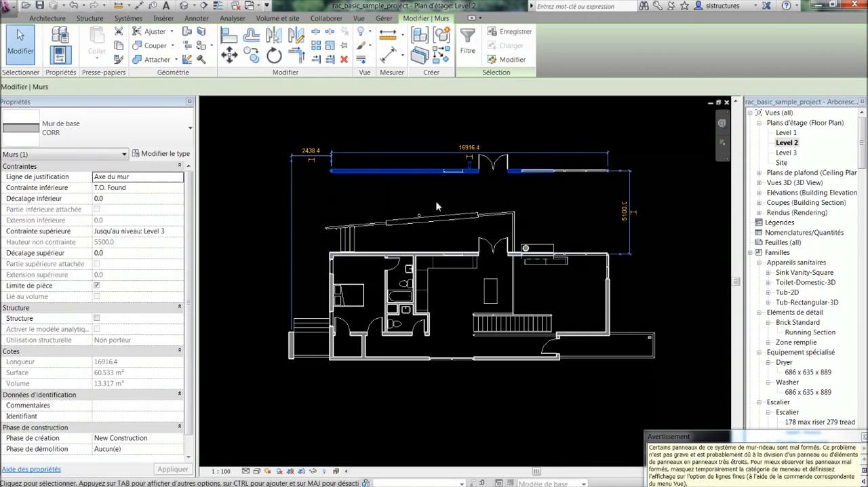
click(437, 207)
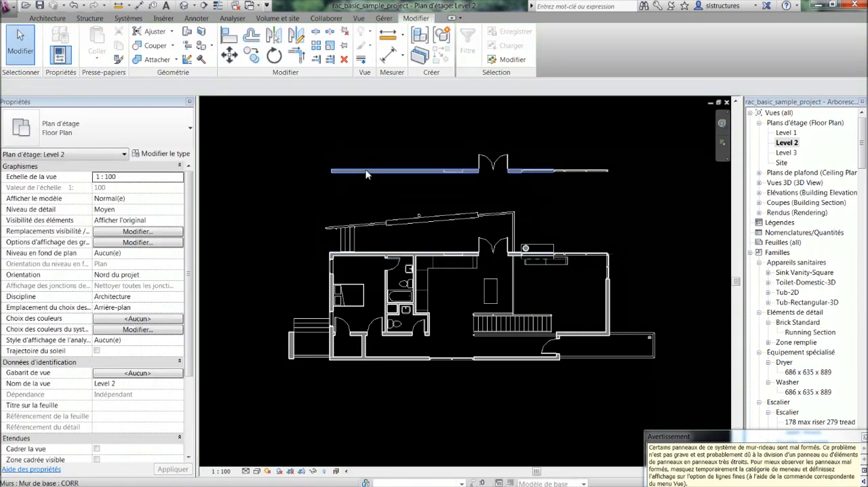
click(407, 170)
key(Delete)
Copy the bedroom's double bed vertically to two spots above the house, using the Copy tool with Multiple enabled
click(354, 309)
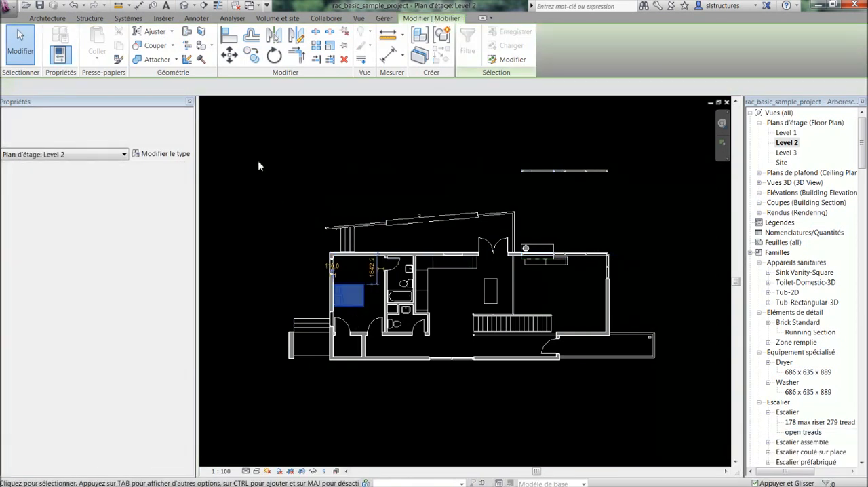
click(251, 54)
click(177, 87)
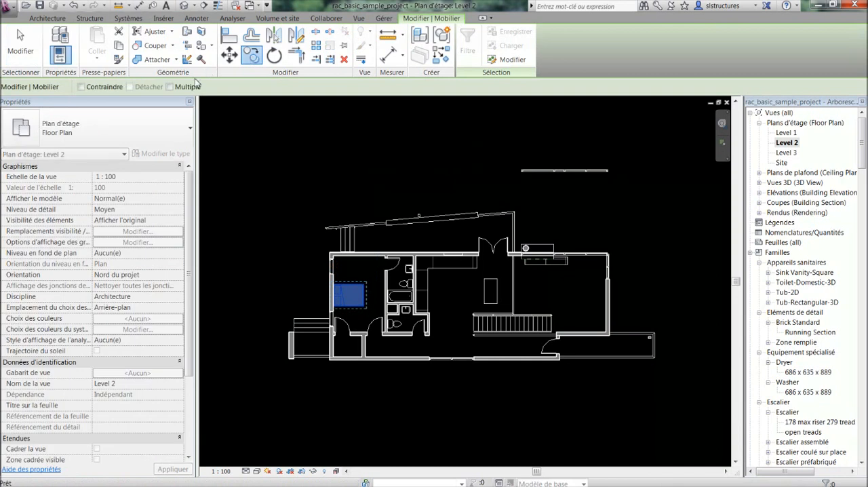
click(283, 293)
click(282, 183)
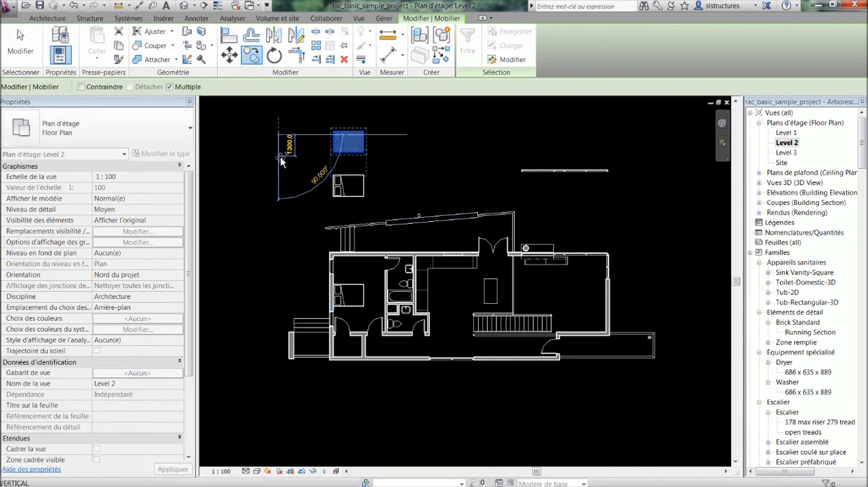
click(282, 158)
key(Escape)
key(Escape)
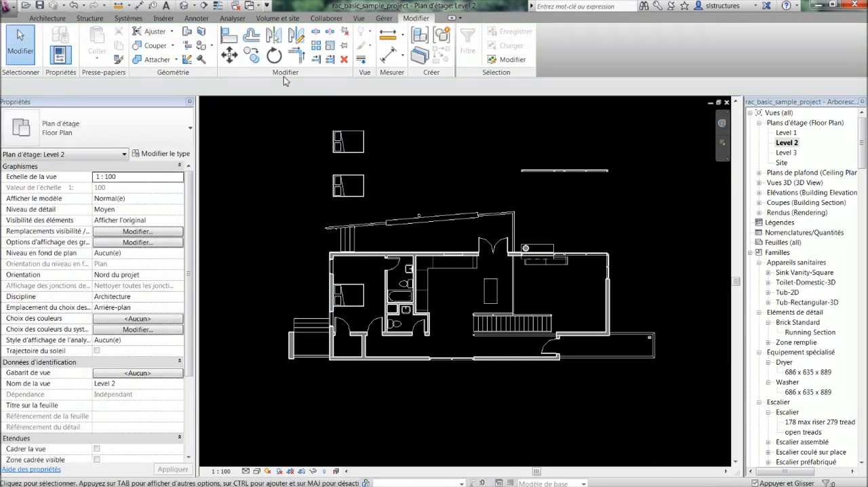
Rotate the topmost bed by 45° about its centre with Copier enabled, and delete the rotated copy
click(274, 56)
middle_drag(309, 160, 350, 243)
scroll(339, 191, up, 1)
scroll(347, 200, up, 1)
scroll(346, 232, up, 1)
click(345, 222)
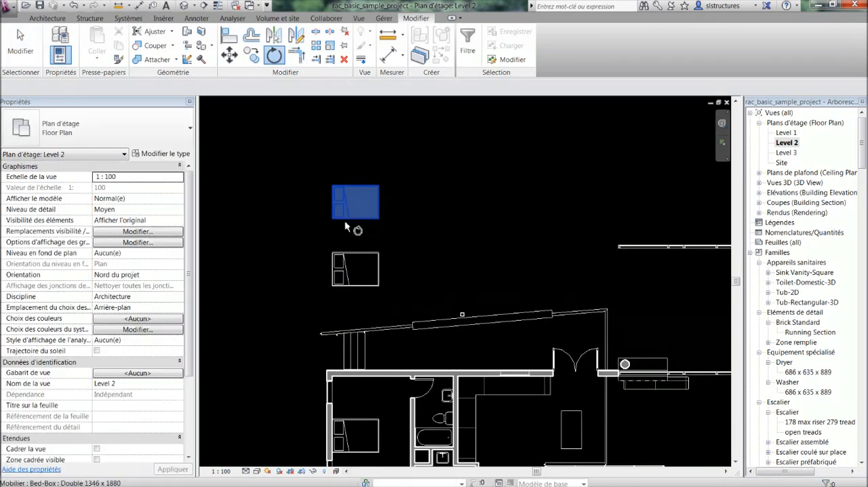
key(Return)
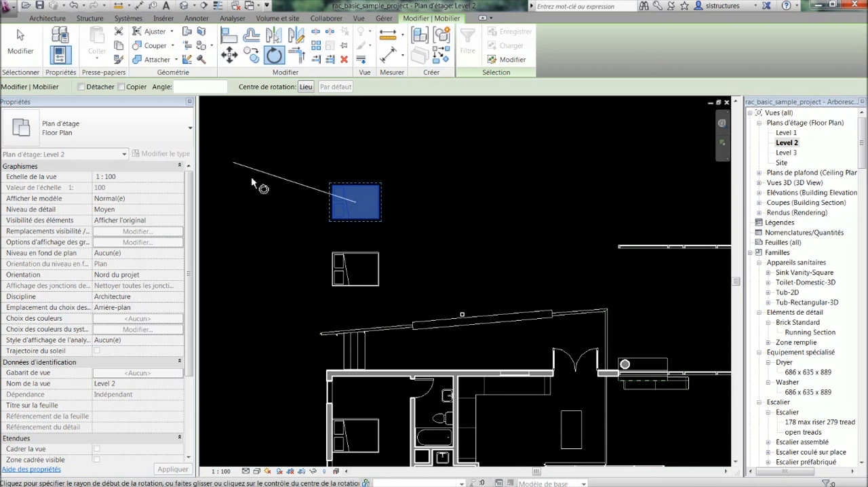
scroll(373, 210, up, 2)
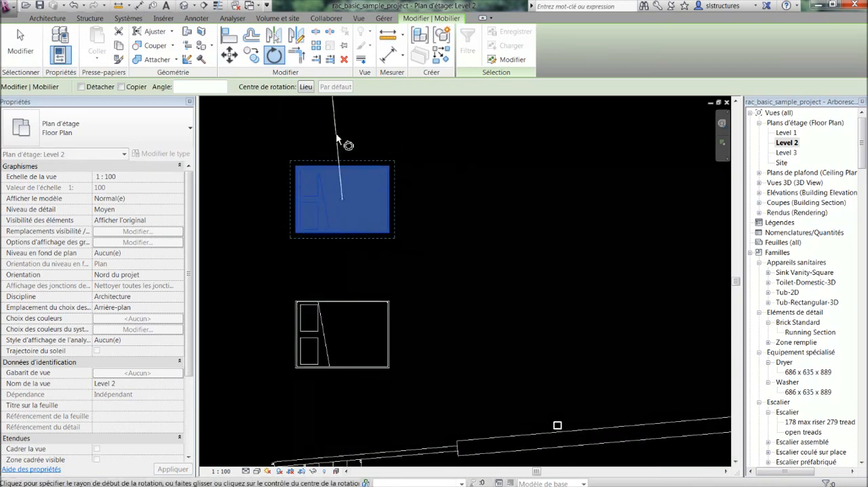
click(122, 88)
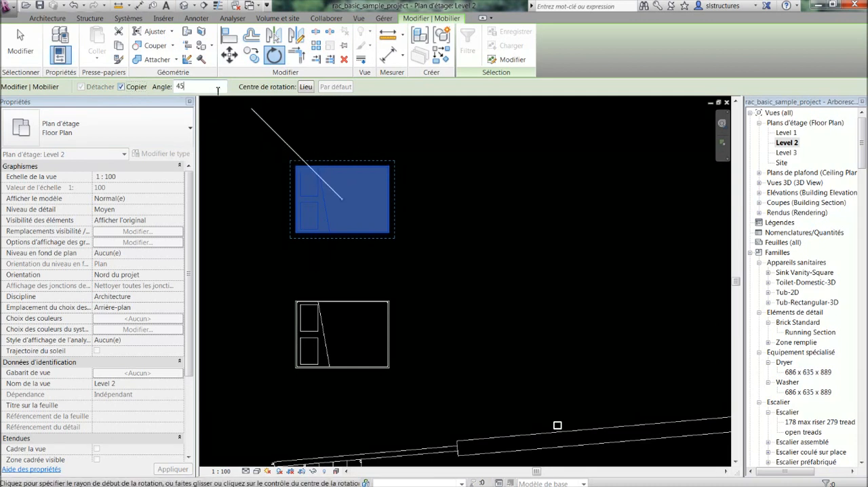
key(Return)
click(416, 147)
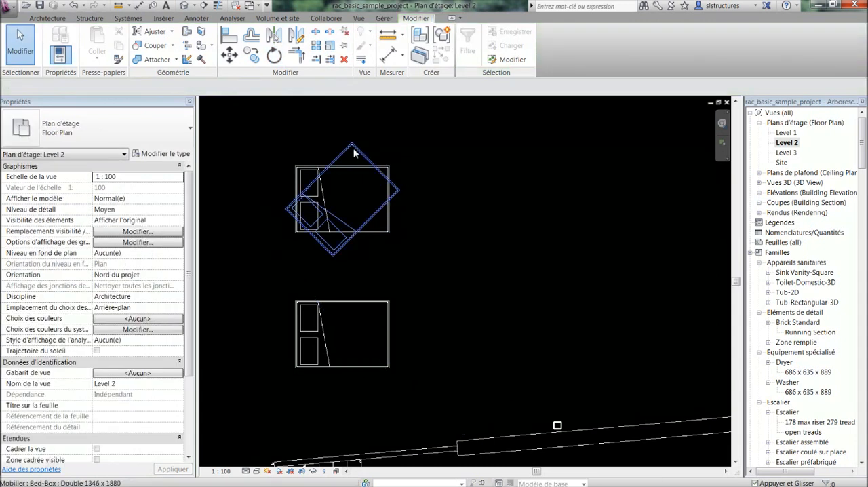
click(344, 174)
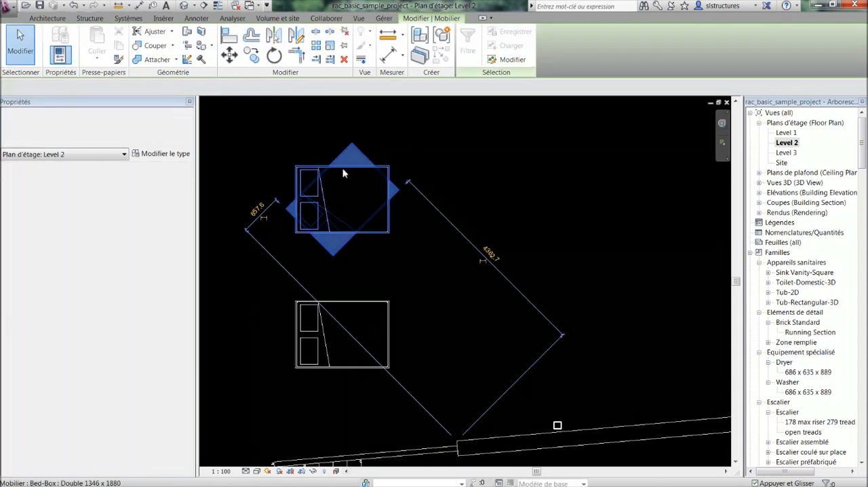
key(Delete)
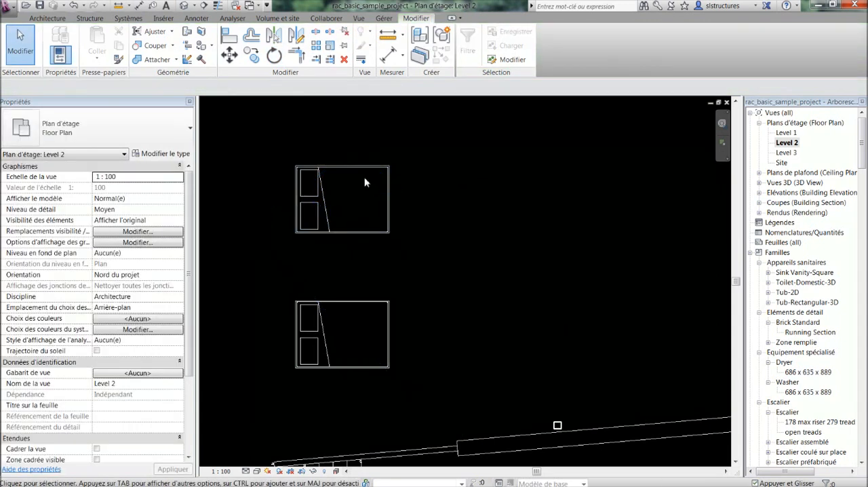
Start the Rotate tool on the topmost bed and relocate its centre of rotation to the bed's upper-left corner
click(359, 188)
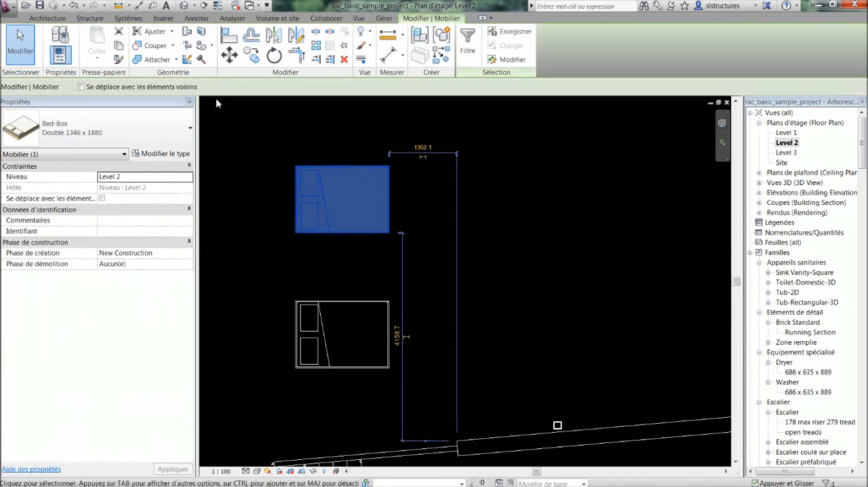
click(274, 55)
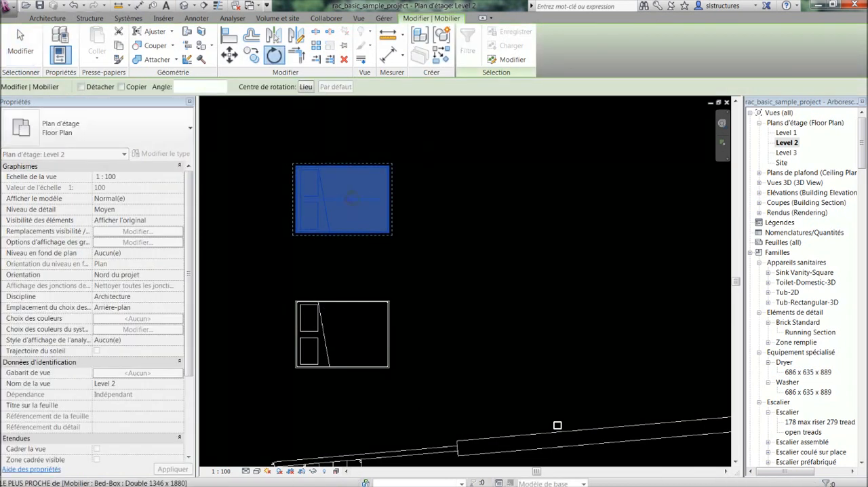
drag(343, 199, 450, 266)
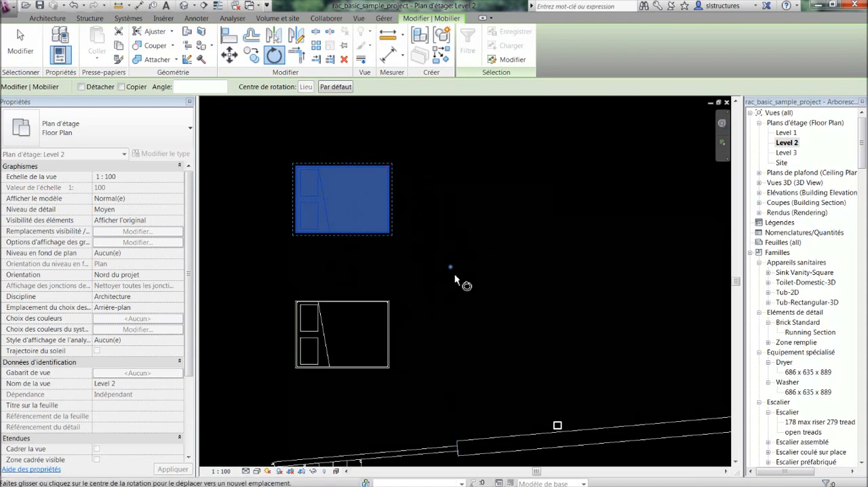
click(306, 88)
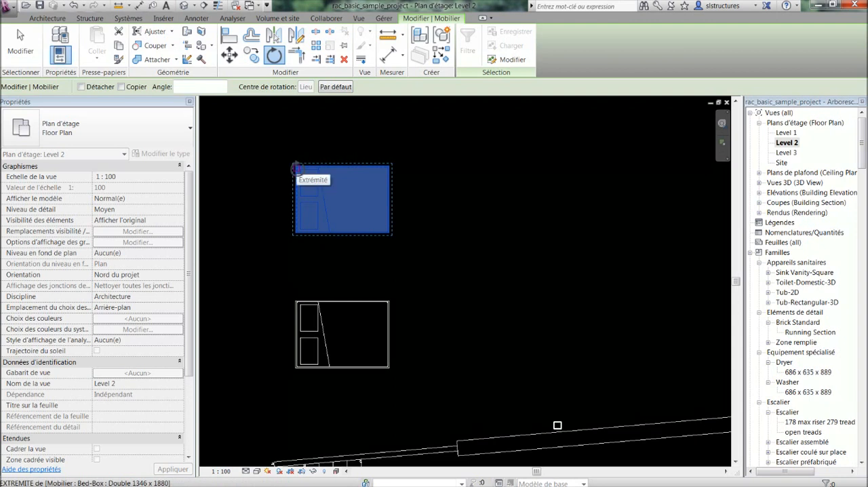
click(296, 168)
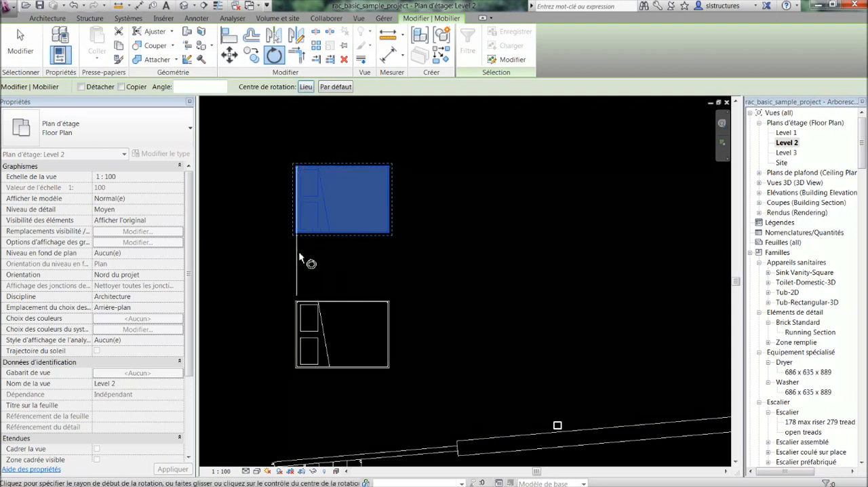
Create a copy of the topmost bed rotated about 177° around its upper-left corner, with Copier enabled
click(121, 87)
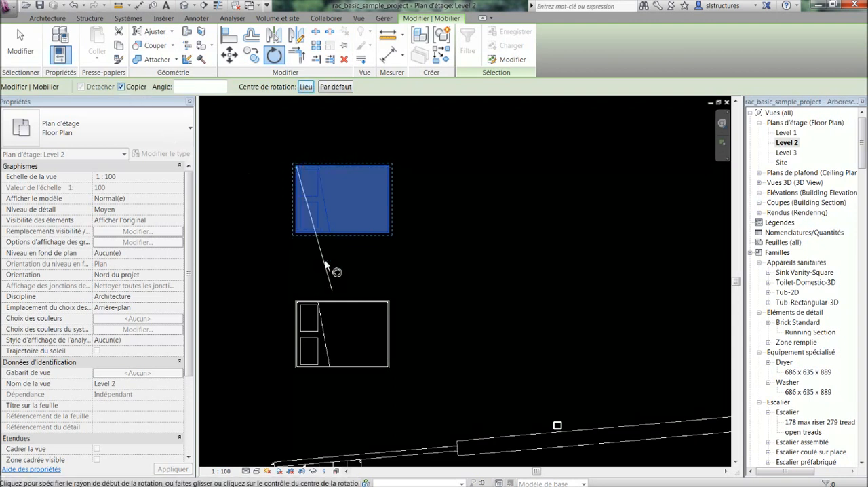
click(297, 288)
middle_drag(233, 237, 331, 248)
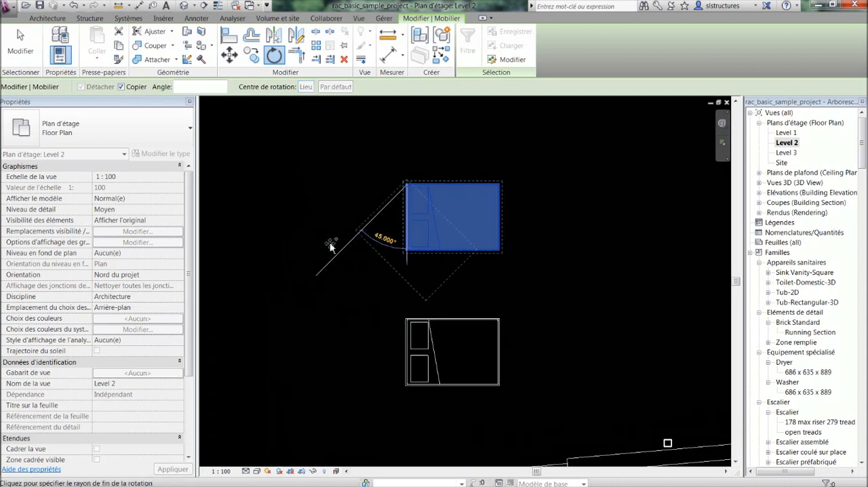
click(411, 125)
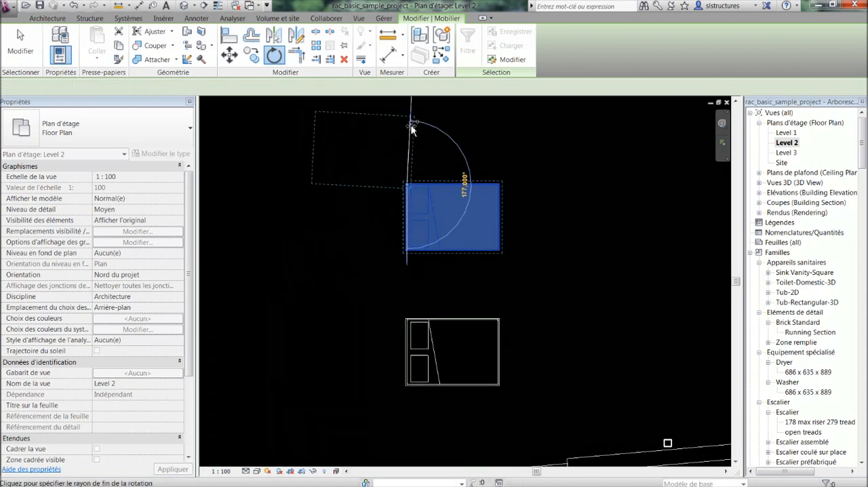
click(454, 155)
scroll(457, 188, down, 1)
middle_drag(468, 188, 439, 193)
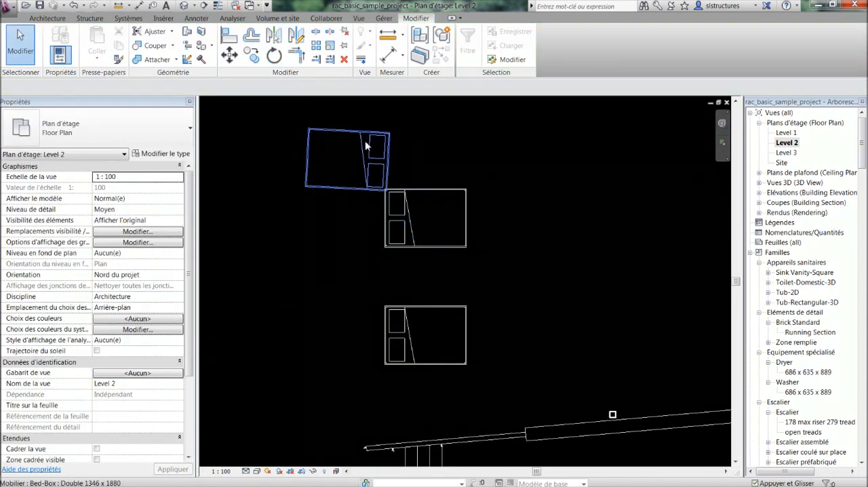
Delete the rotated bed copy attached to the topmost bed's upper-left corner
middle_drag(366, 145, 331, 90)
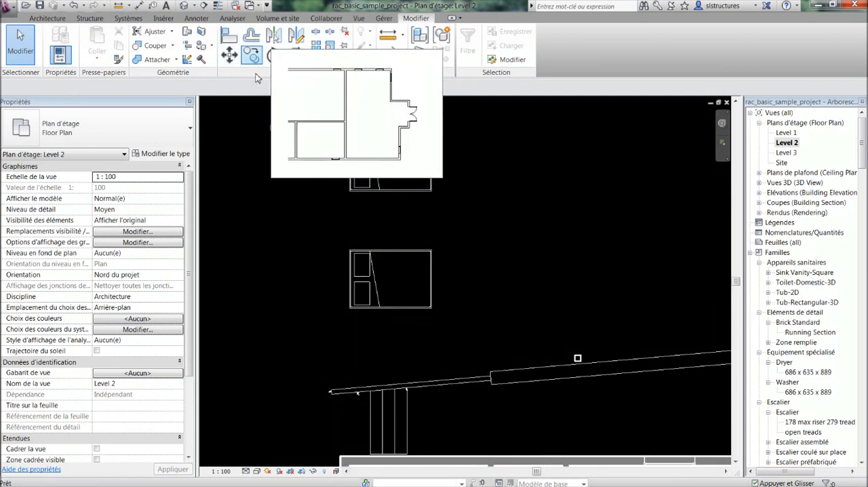
middle_drag(301, 200, 309, 235)
click(329, 165)
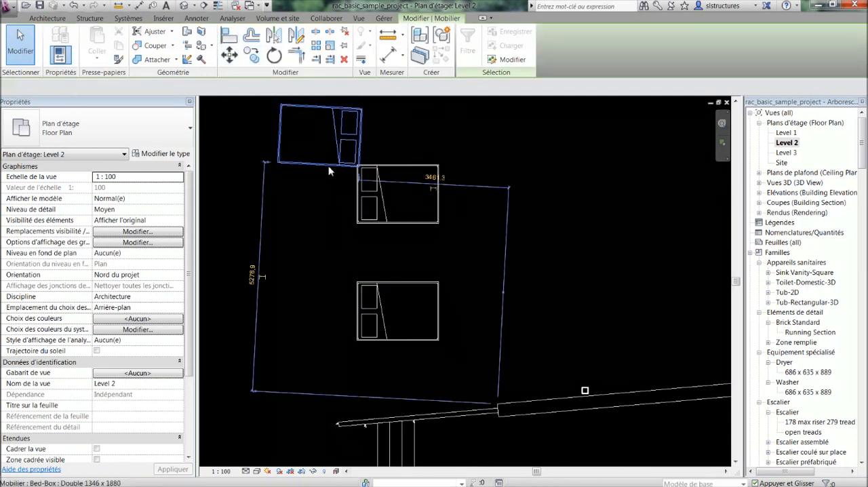
key(Delete)
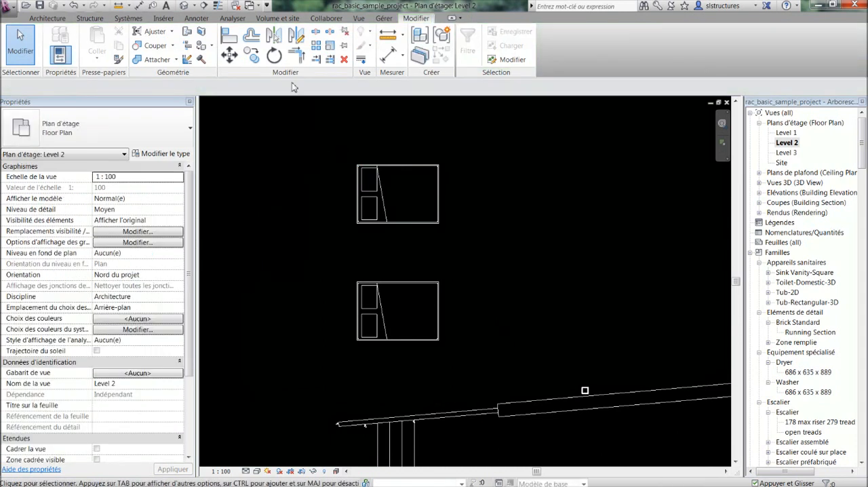
Offset a copy of the connected exterior wall chain 1000 mm inward, detaching the conflicting elements, and undo the offset
click(251, 36)
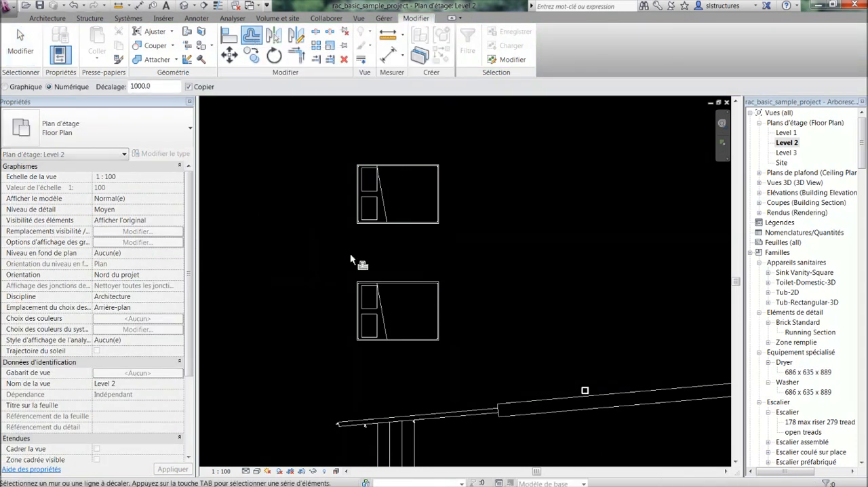
scroll(350, 256, down, 2)
middle_drag(387, 324, 351, 190)
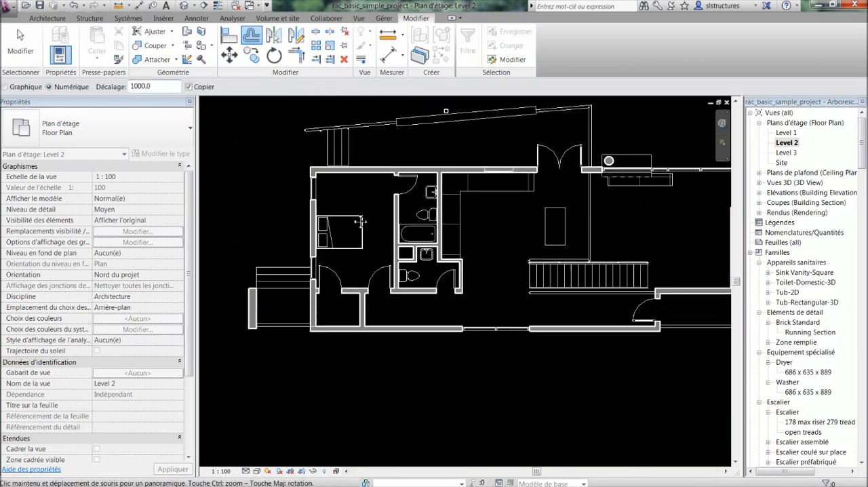
middle_drag(346, 283, 348, 178)
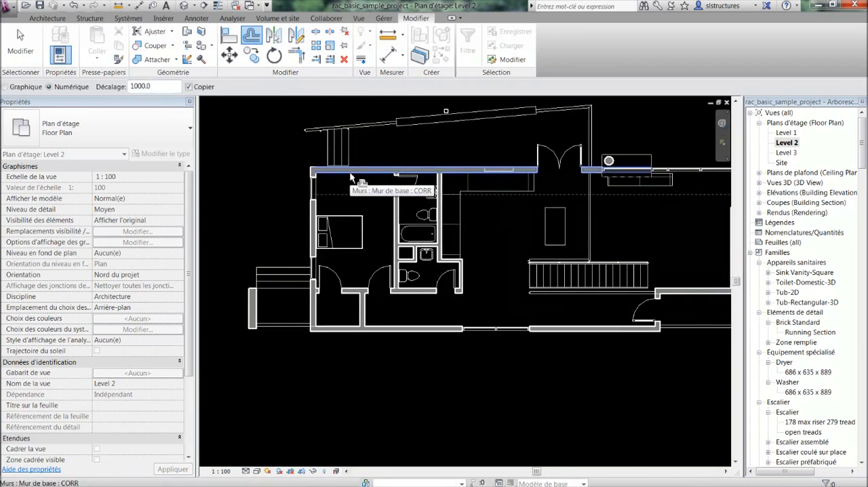
key(Tab)
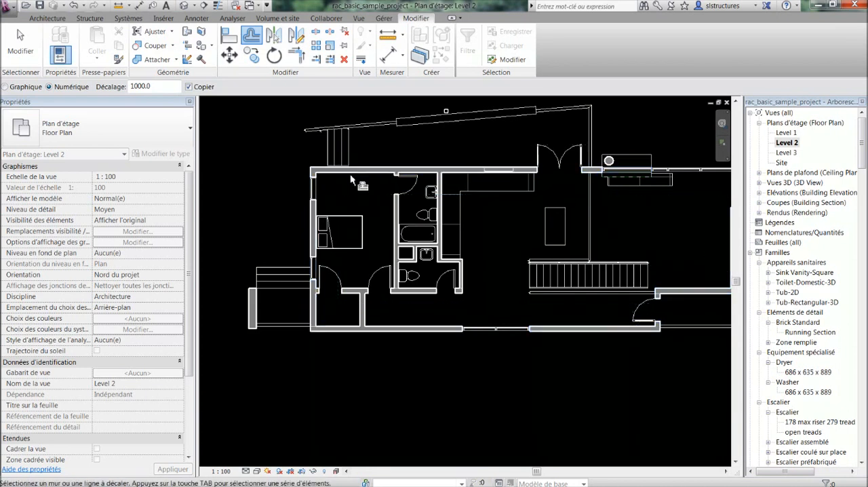
key(Tab)
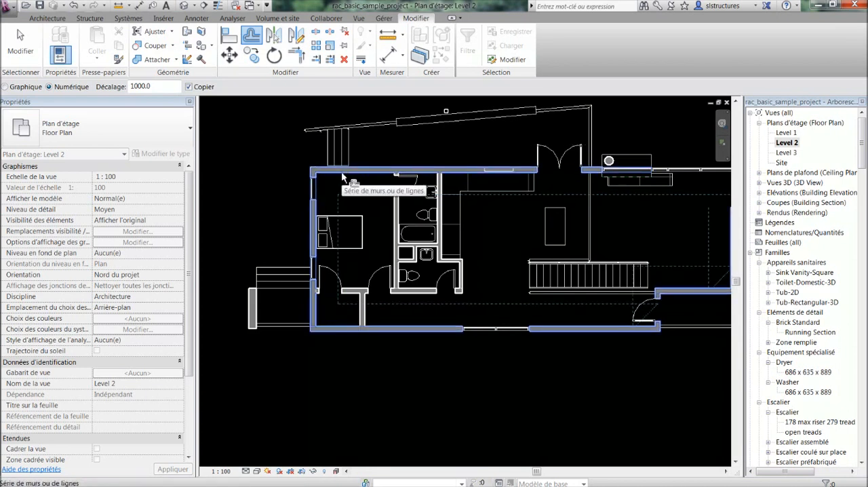
click(342, 173)
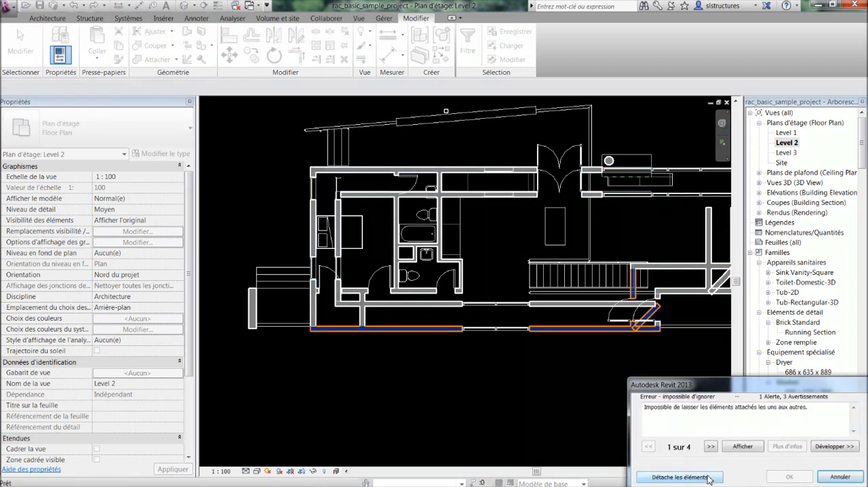
click(708, 478)
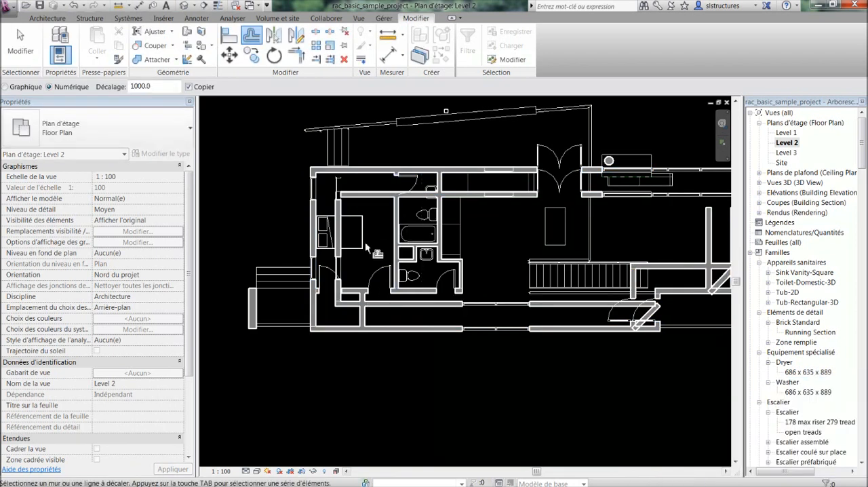
key(ctrl+z)
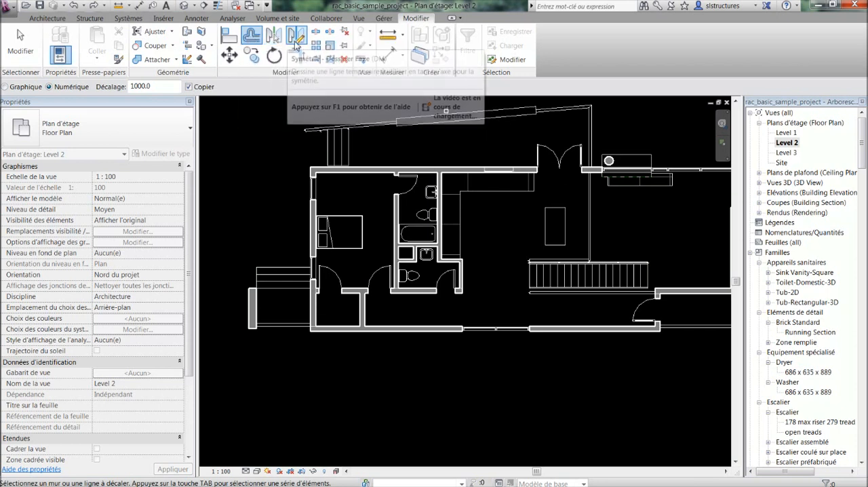
key(Escape)
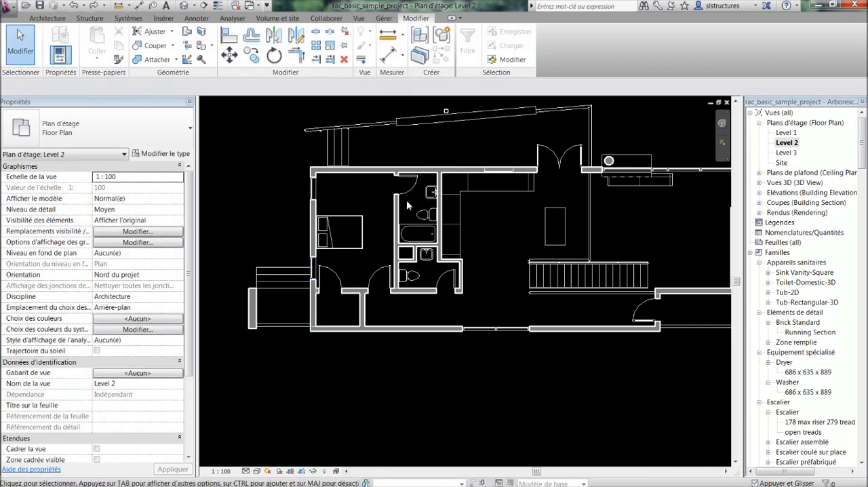
Mirror a copy of the bathroom's left partition wall about the bathroom's right wall, using Symétrie - Choisir l'axe with Copier enabled
click(397, 205)
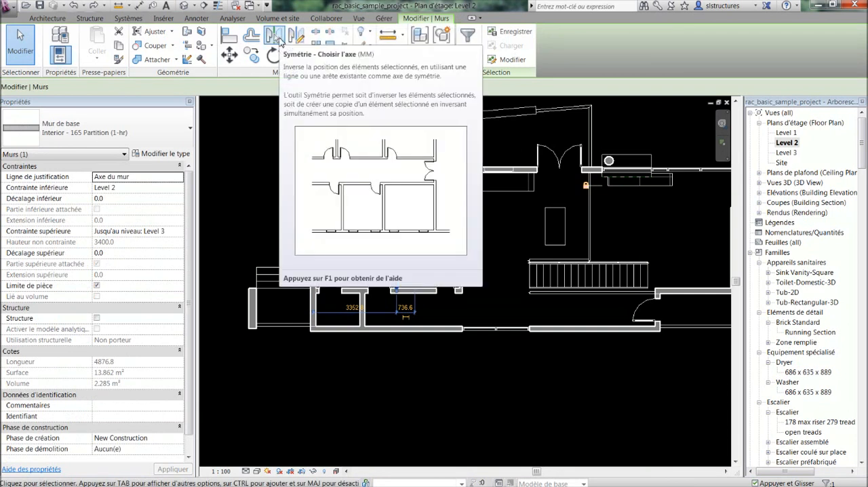
click(278, 40)
scroll(441, 207, up, 5)
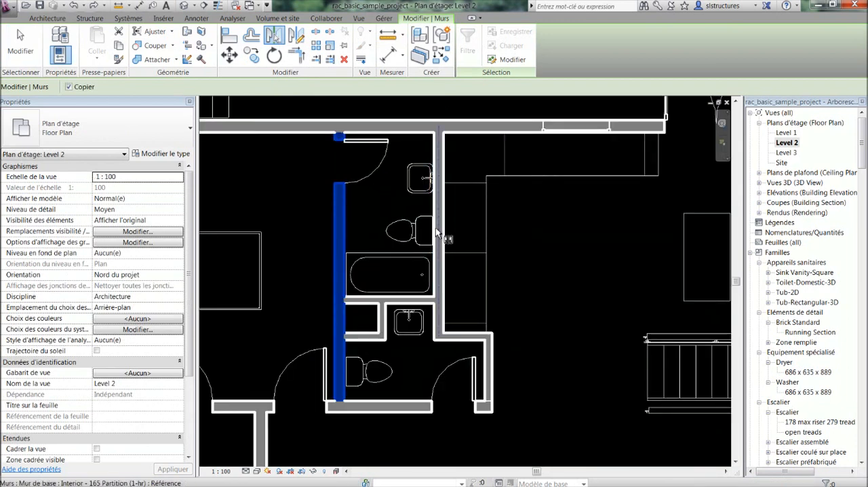
click(436, 227)
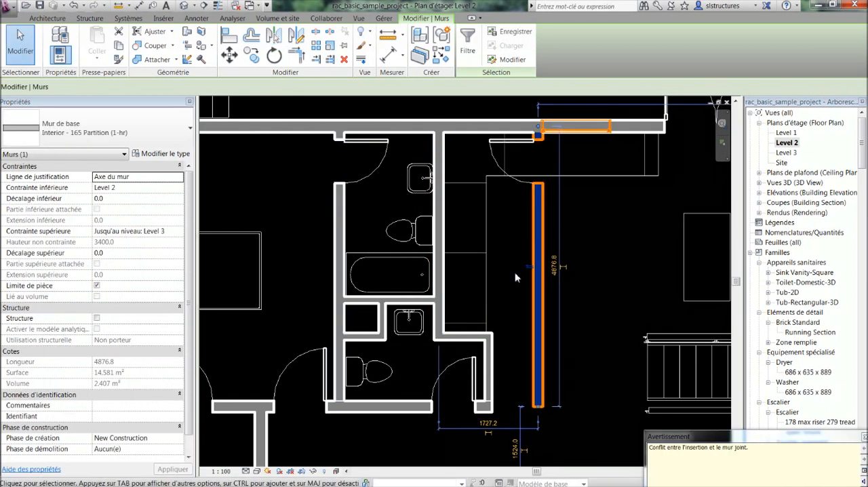
Delete the mirrored copy of the bathroom's left partition wall
key(Delete)
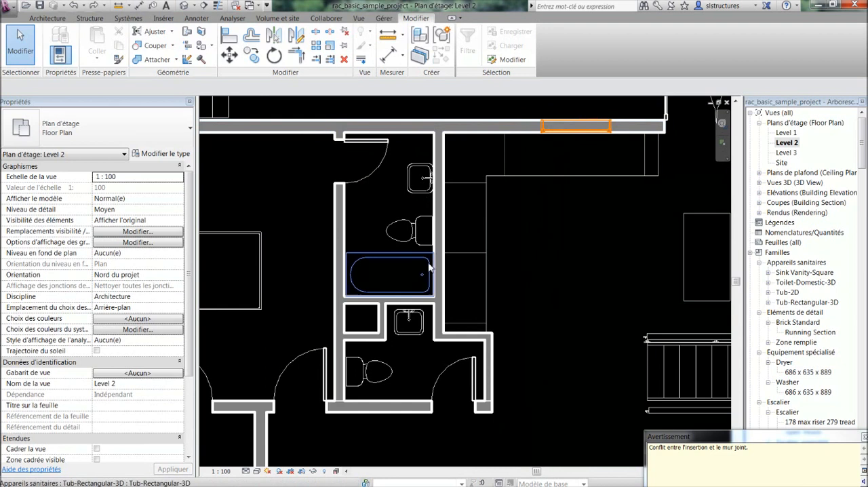
Mirror a copy of the bathroom's left partition wall about a vertical axis drawn in the kitchen, with Copier enabled, and undo the mirror
key(m)
key(m)
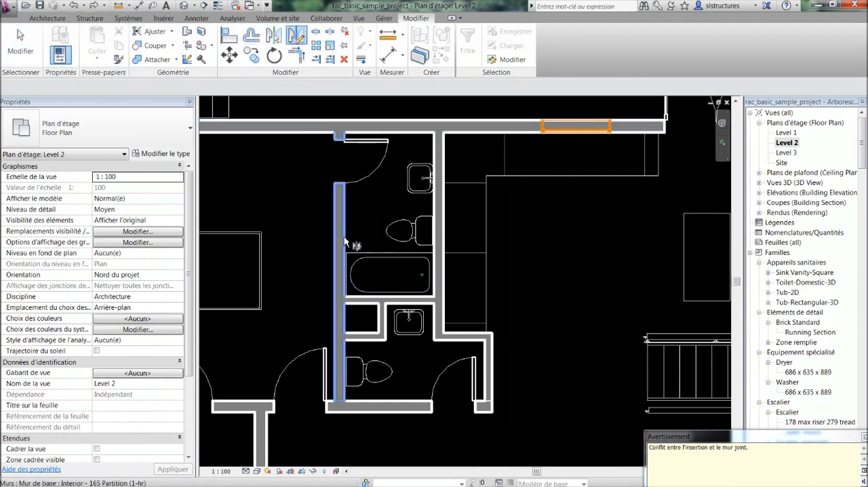
click(347, 245)
key(Return)
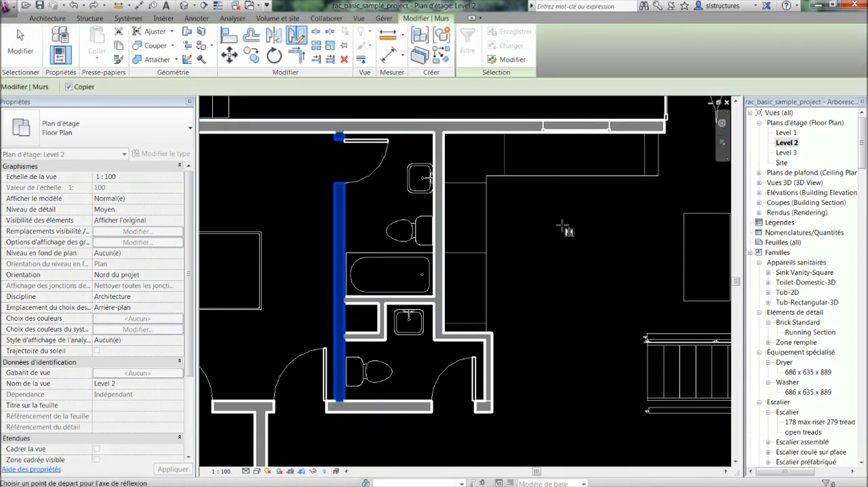
click(536, 207)
click(573, 328)
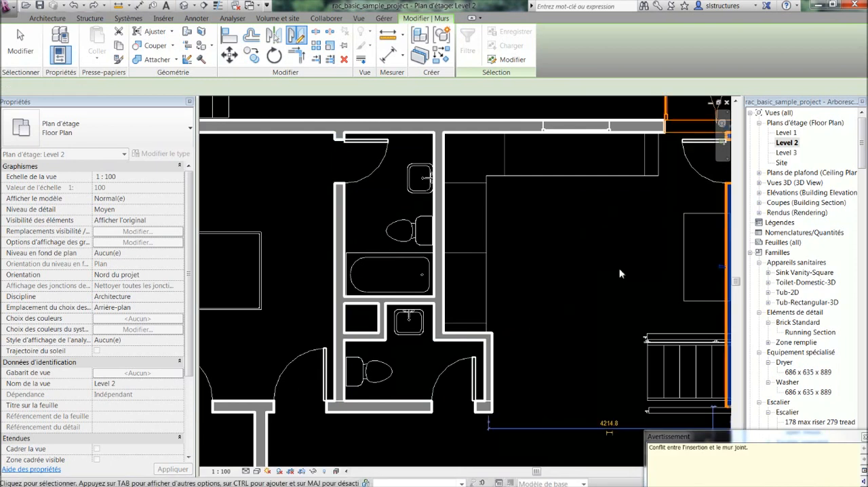
middle_drag(656, 269, 544, 242)
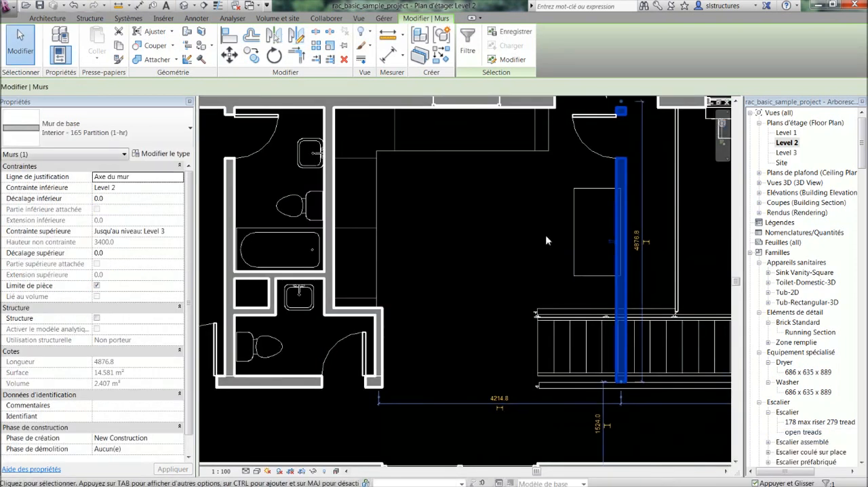
key(ctrl+z)
scroll(463, 229, down, 1)
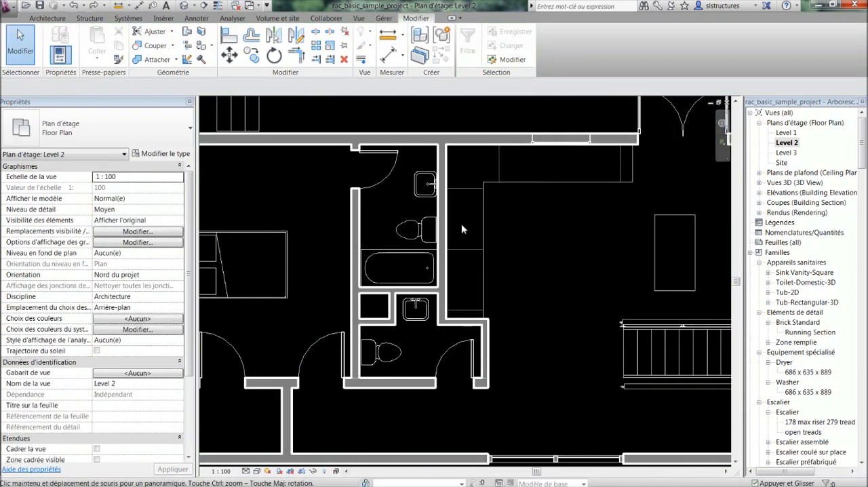
Split the bedroom's upper exterior wall at one point using Scinder l'élément, check the two separate segments, and undo the split
scroll(498, 272, down, 1)
middle_drag(462, 227, 467, 265)
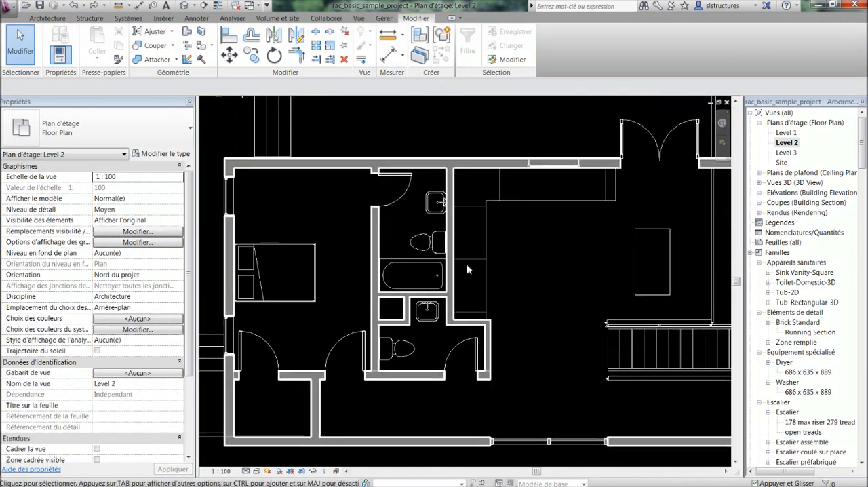
click(319, 32)
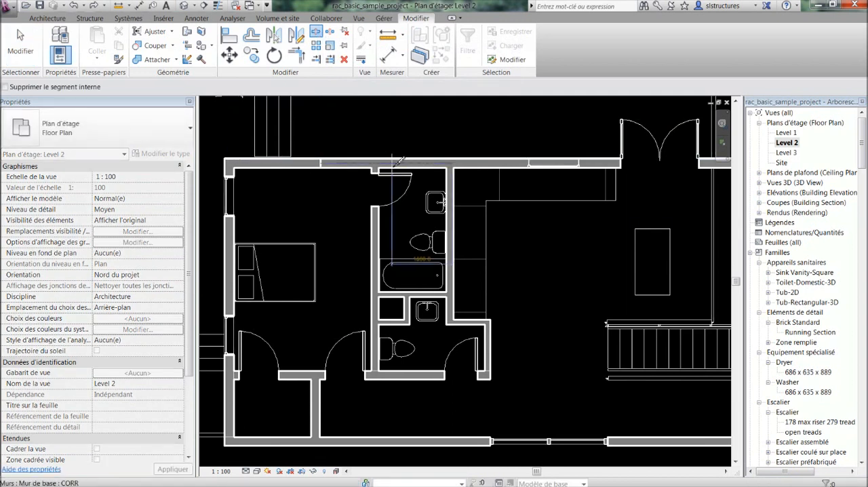
key(Escape)
click(366, 163)
key(Escape)
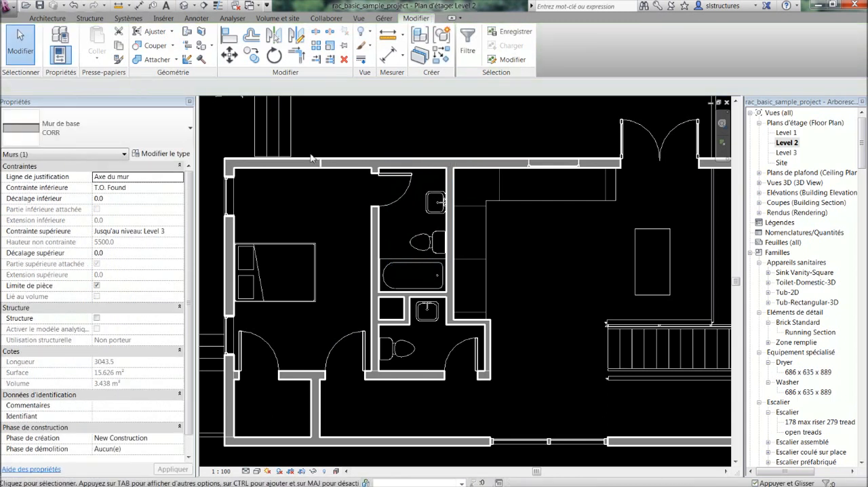
click(347, 165)
key(Escape)
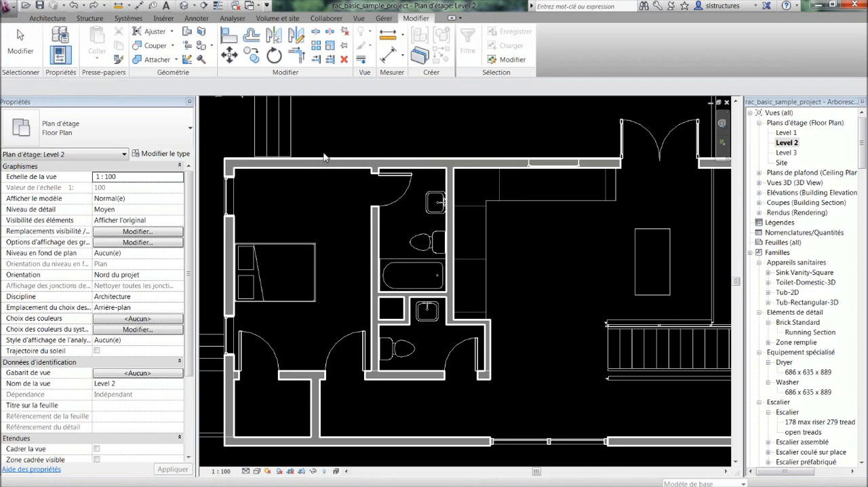
Cut out a section of the upper exterior wall between bedroom and bathroom, splitting with Supprimer le segment interne enabled, and undo it
click(316, 34)
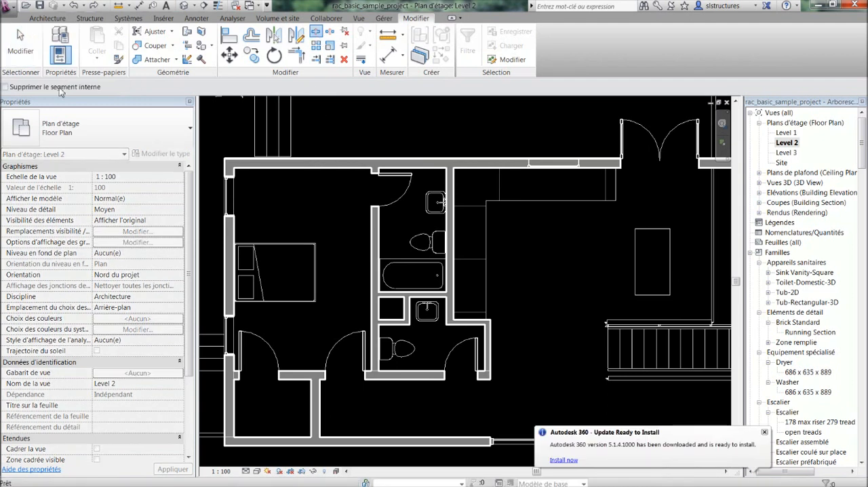
click(28, 88)
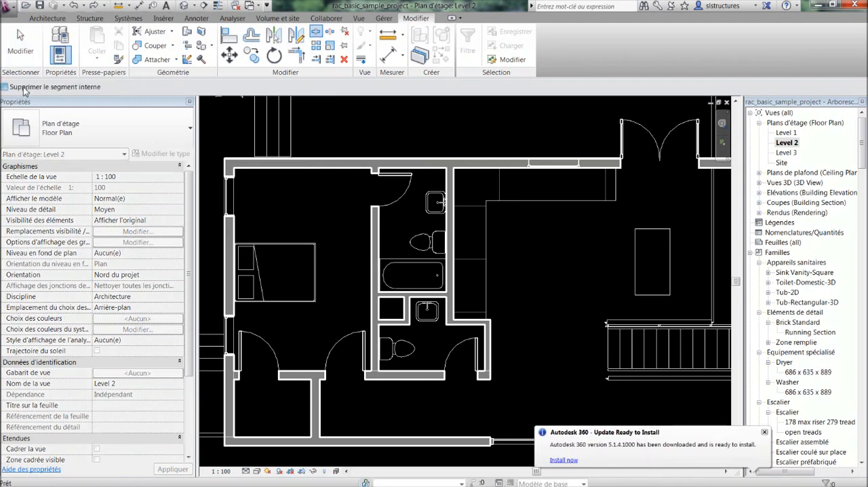
click(314, 163)
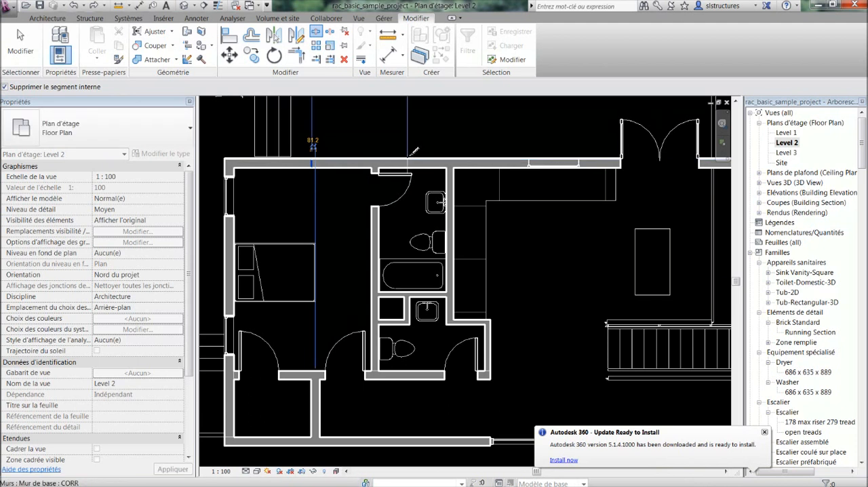
click(407, 163)
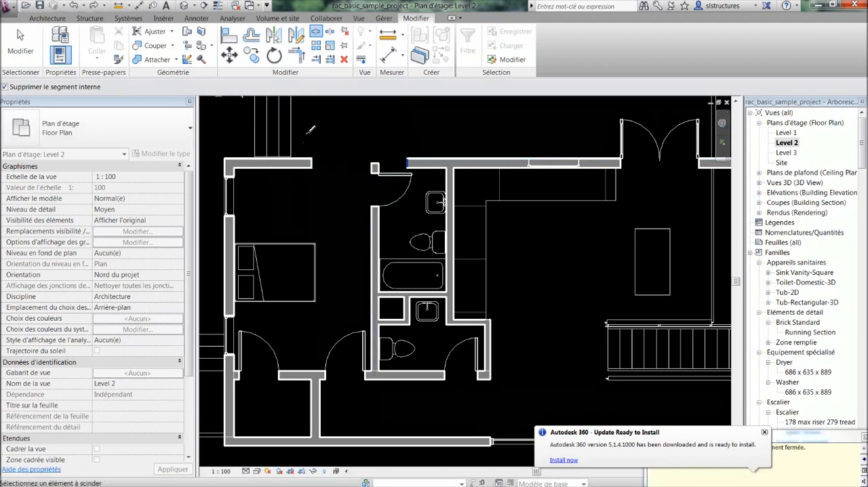
key(ctrl+z)
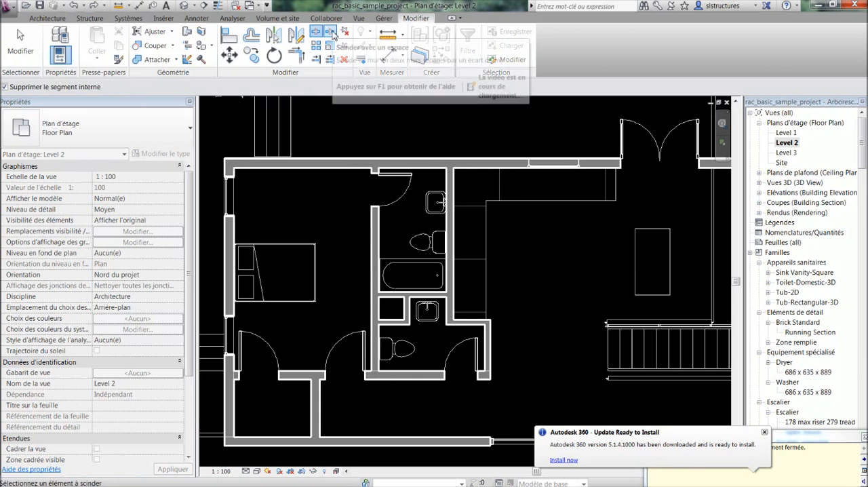
Split the bedroom's upper exterior wall using Scinder avec un espace with a joint gap of 20 mm
click(331, 32)
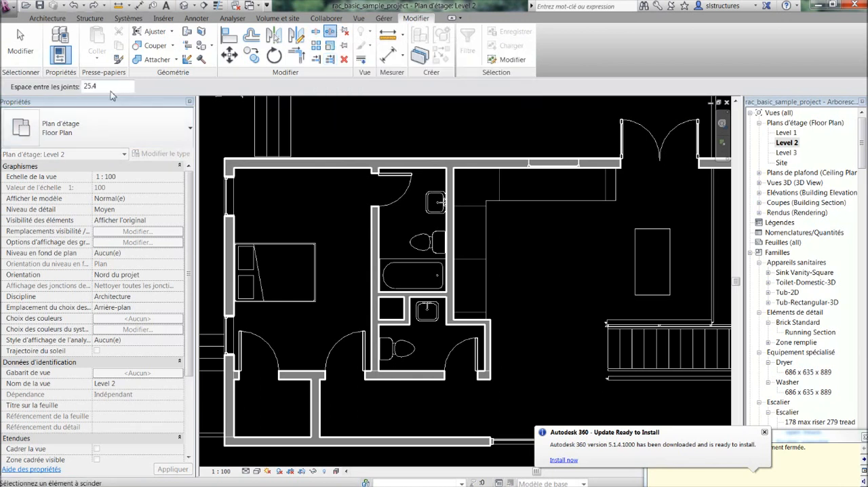
drag(103, 87, 59, 95)
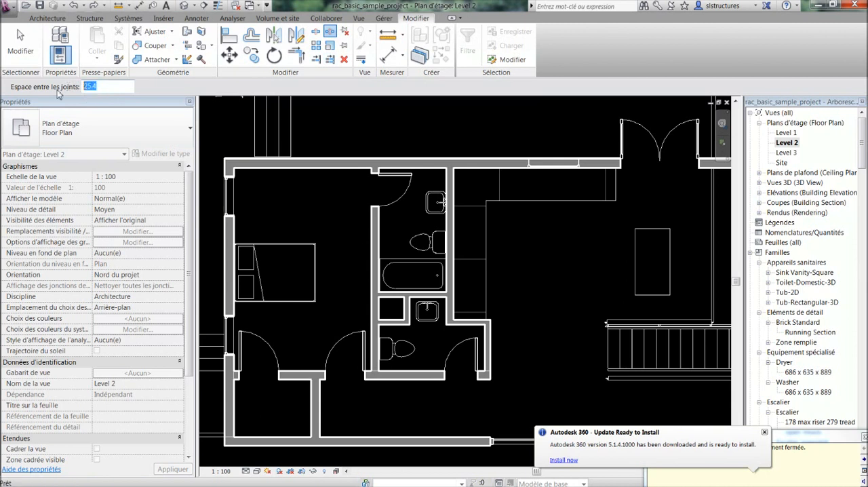
key(Return)
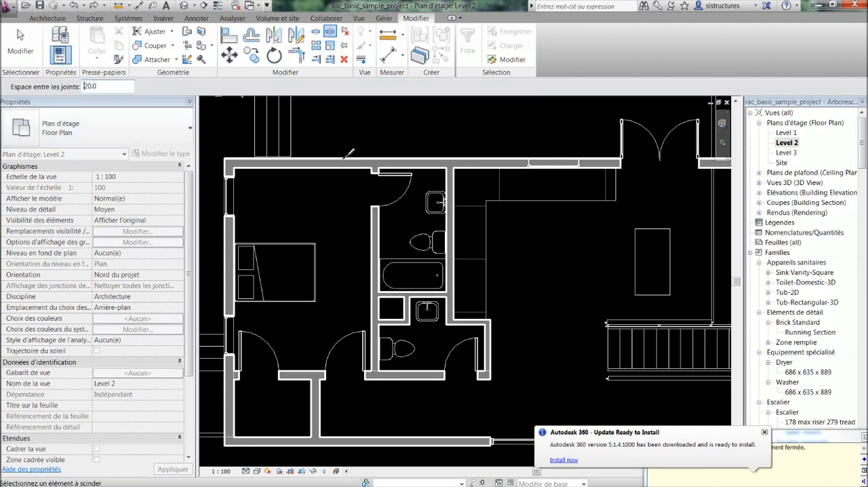
click(334, 165)
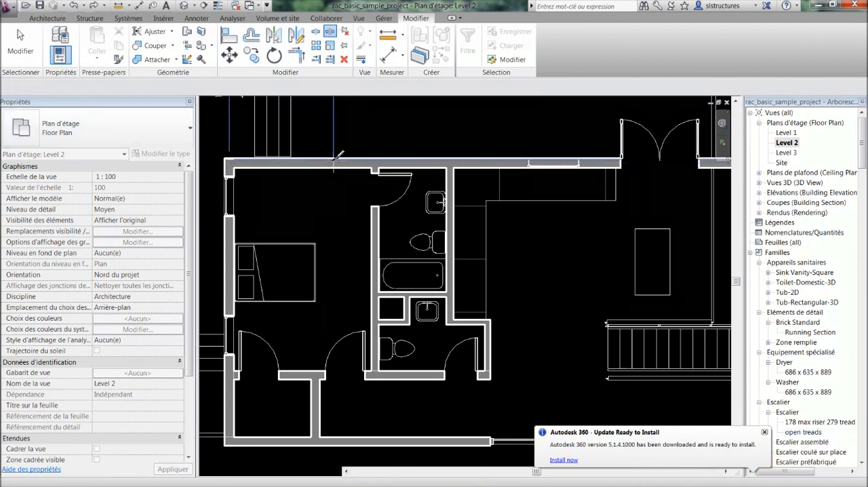
scroll(333, 166, up, 5)
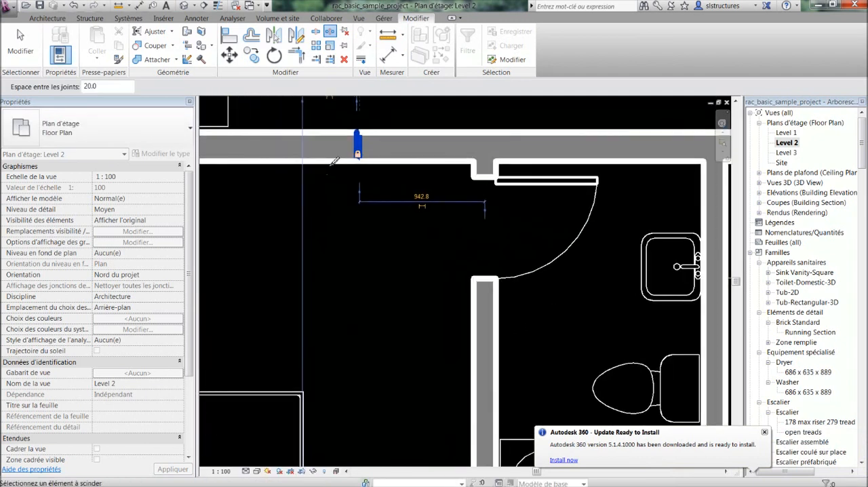
key(Escape)
Examine the gap in the split exterior wall with Lignes fines enabled, and restore the normal line weights
scroll(356, 127, up, 1)
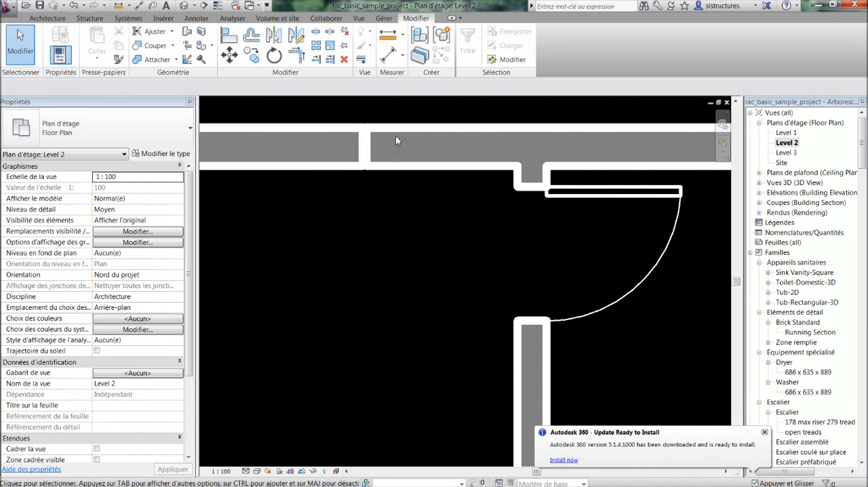
click(218, 7)
scroll(357, 151, up, 2)
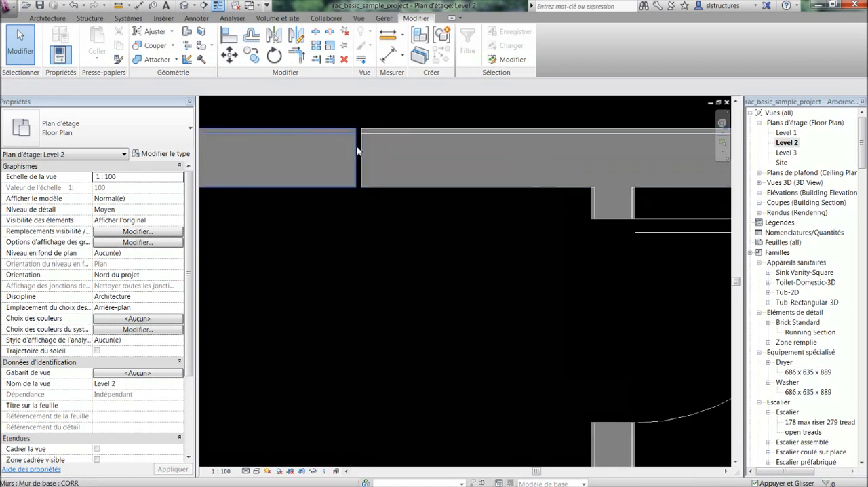
scroll(353, 165, down, 3)
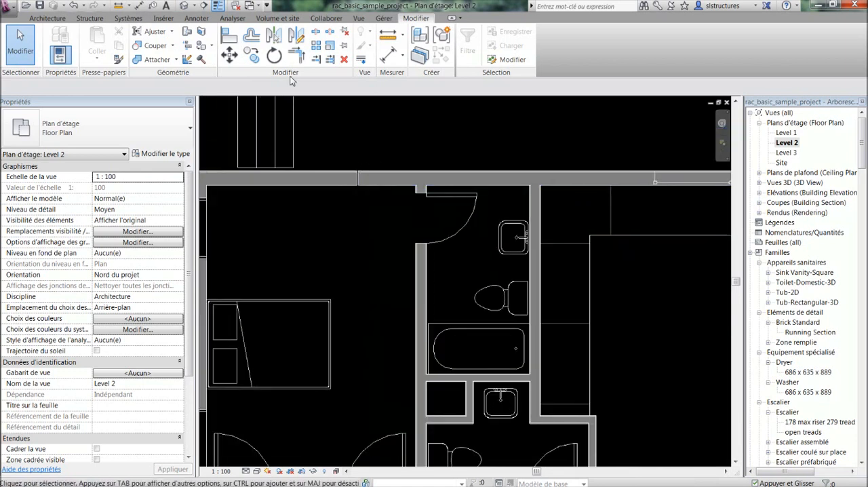
click(218, 7)
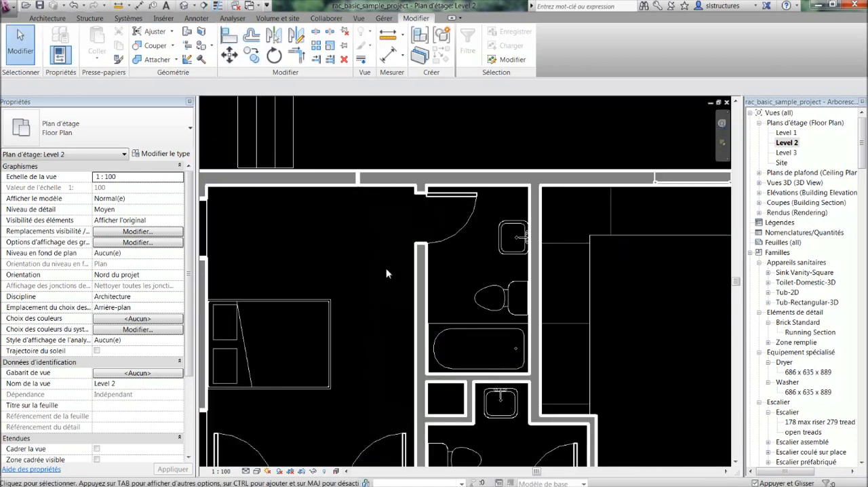
Review the type properties of the bathroom's rectangular tub, and close them without changes
scroll(412, 274, down, 1)
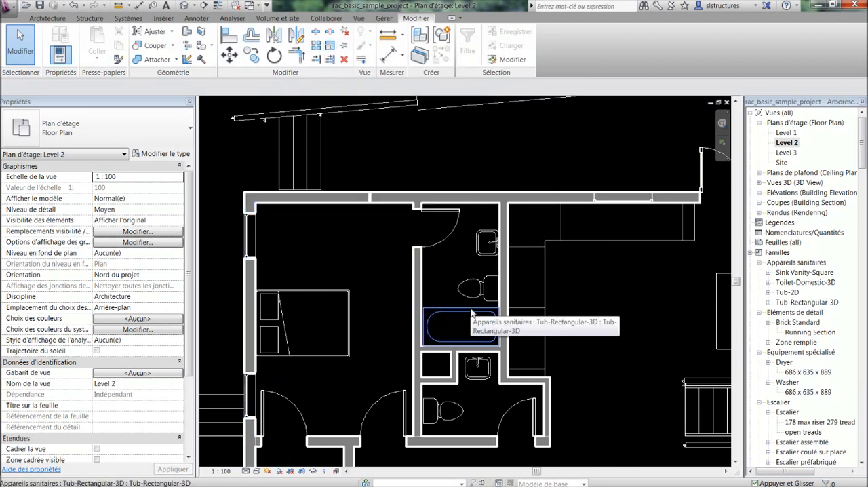
click(459, 331)
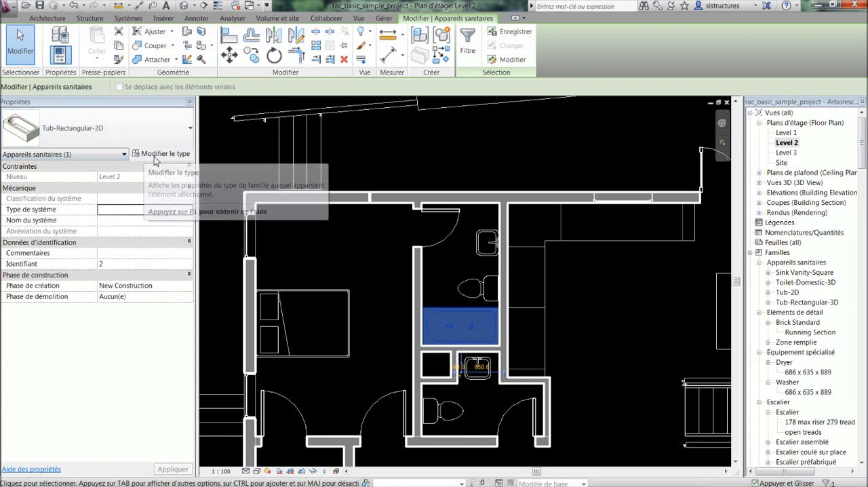
click(144, 153)
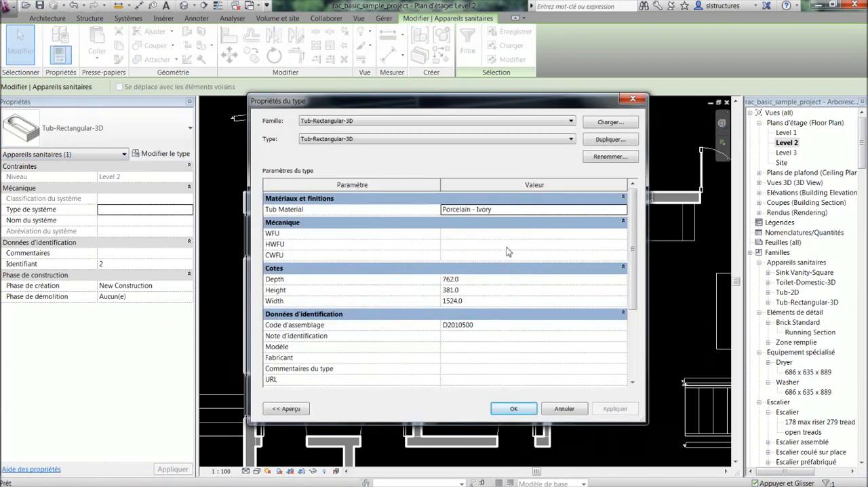
click(633, 101)
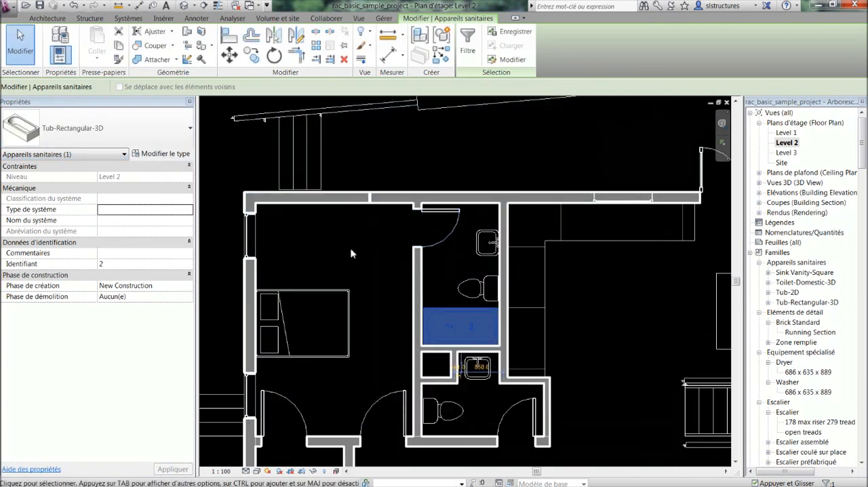
click(392, 238)
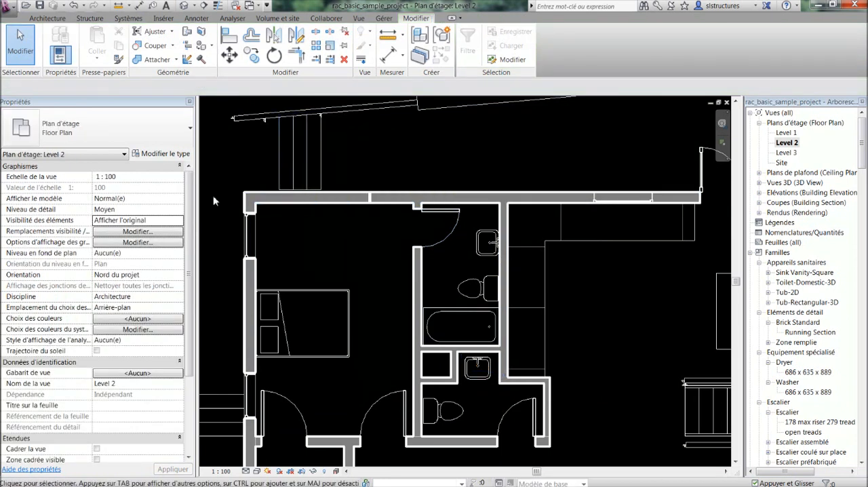
Review the type properties of the exterior wall segment above the bedroom, and close them without changes
click(329, 200)
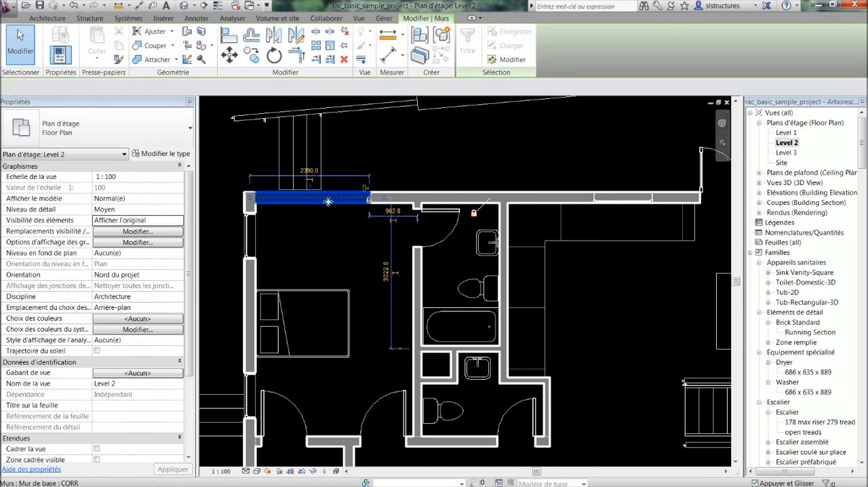
click(161, 154)
click(633, 99)
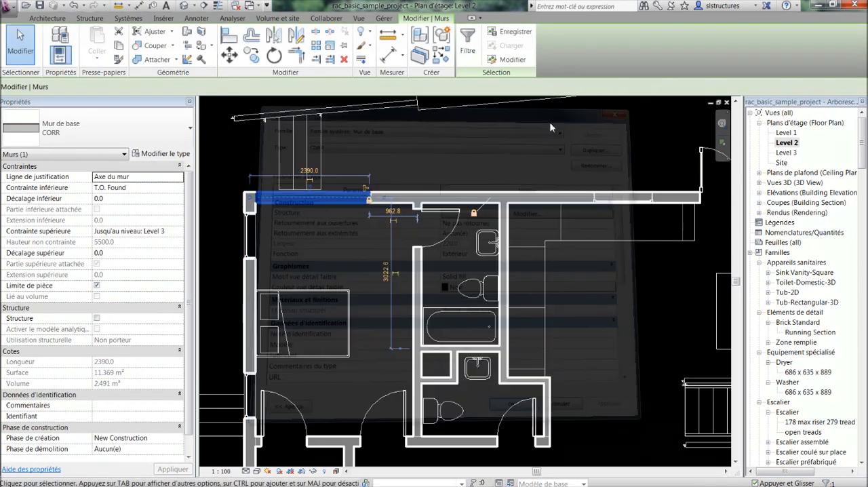
key(Escape)
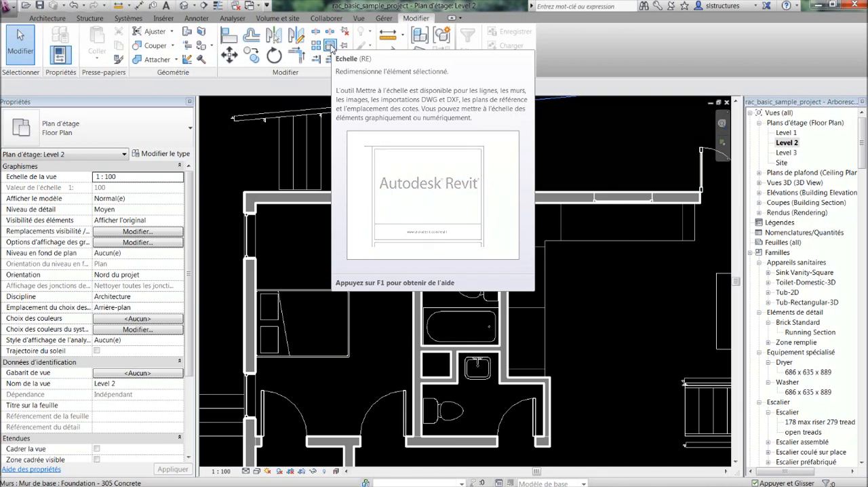
Try to stretch the upper exterior wall segment of the bedroom outward past the building's left corner
scroll(358, 185, down, 1)
middle_drag(358, 186, 388, 178)
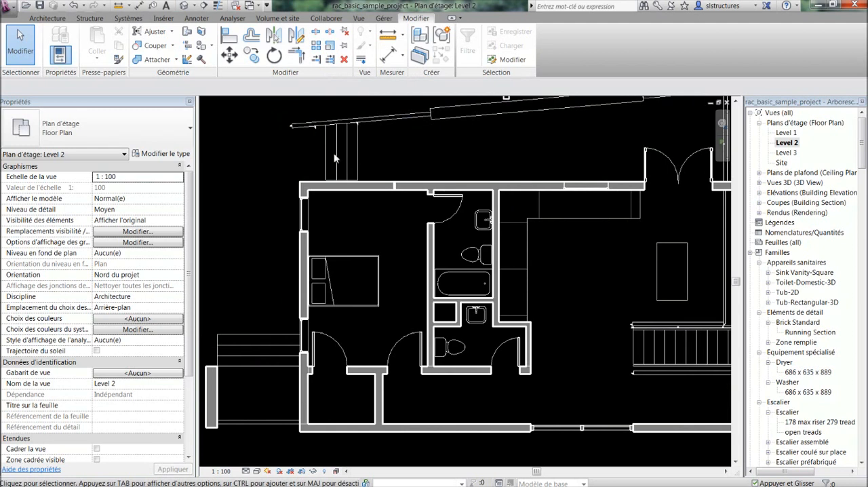
scroll(399, 161, down, 3)
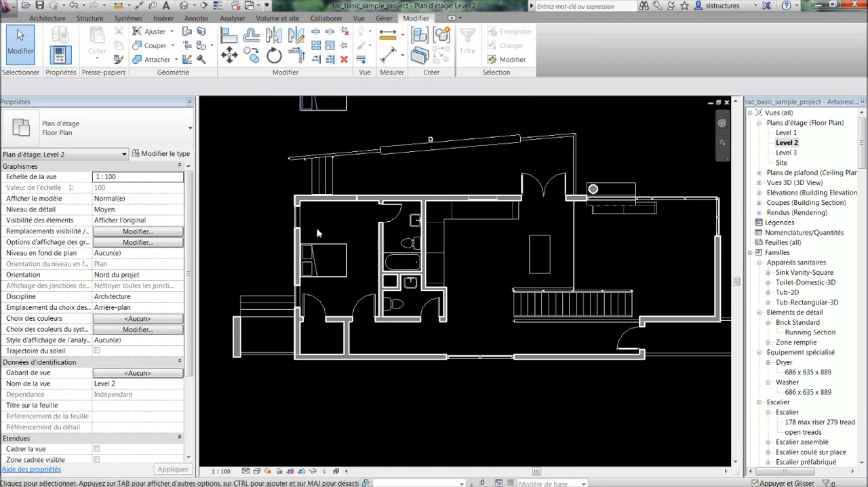
middle_drag(317, 233, 338, 242)
click(343, 212)
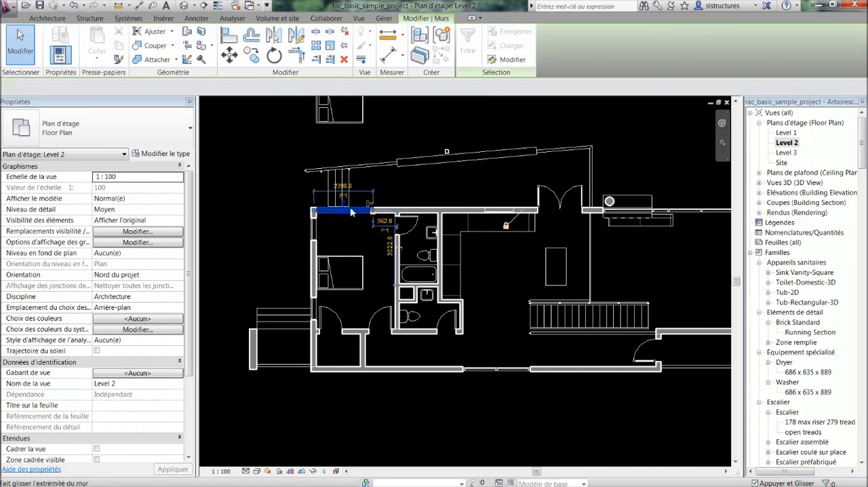
drag(314, 213, 299, 211)
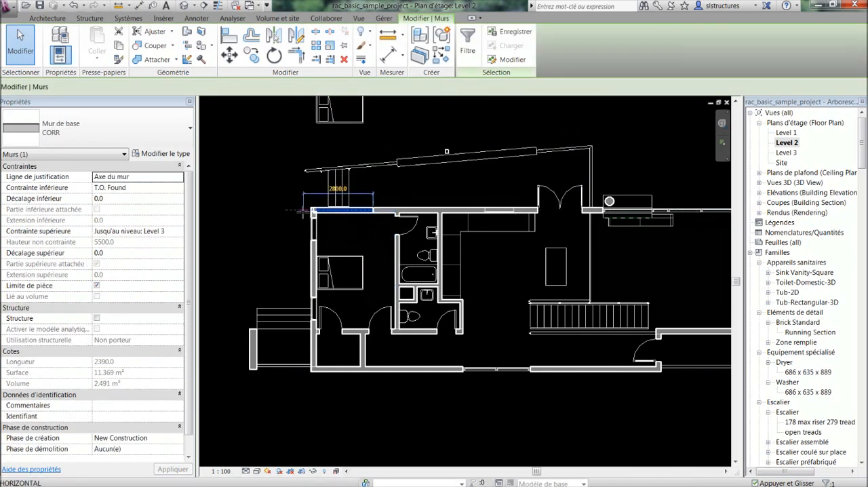
click(336, 232)
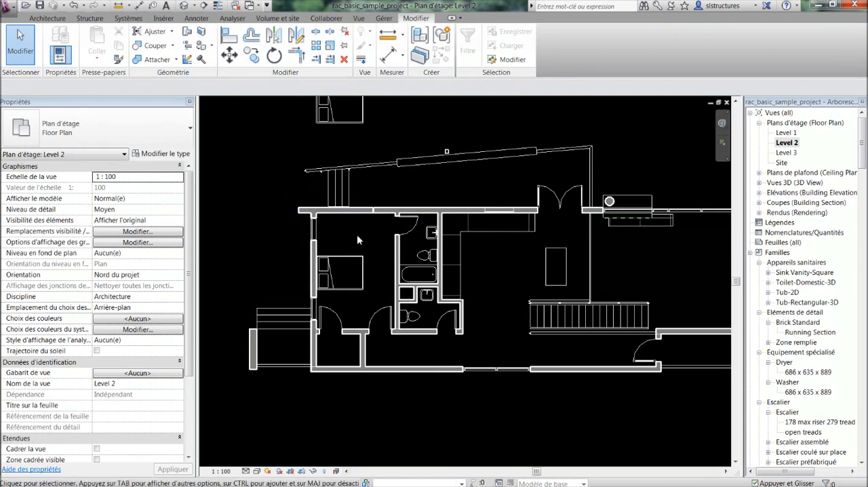
middle_drag(357, 235, 350, 258)
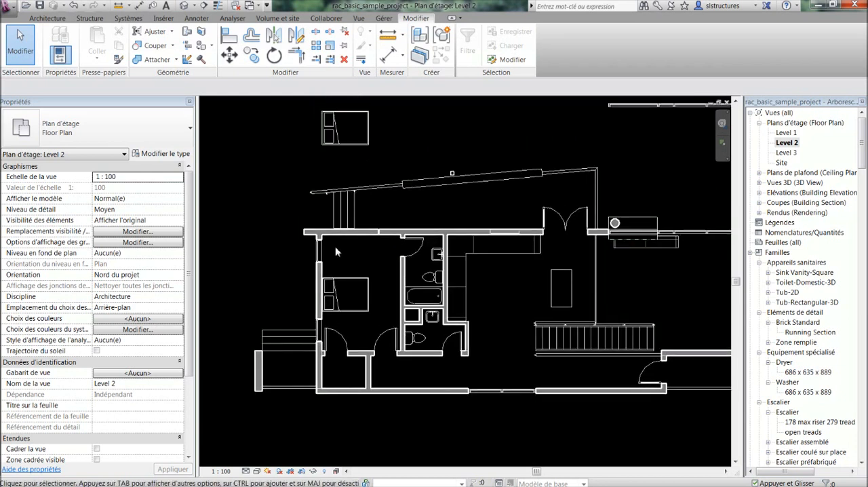
middle_drag(335, 246, 329, 225)
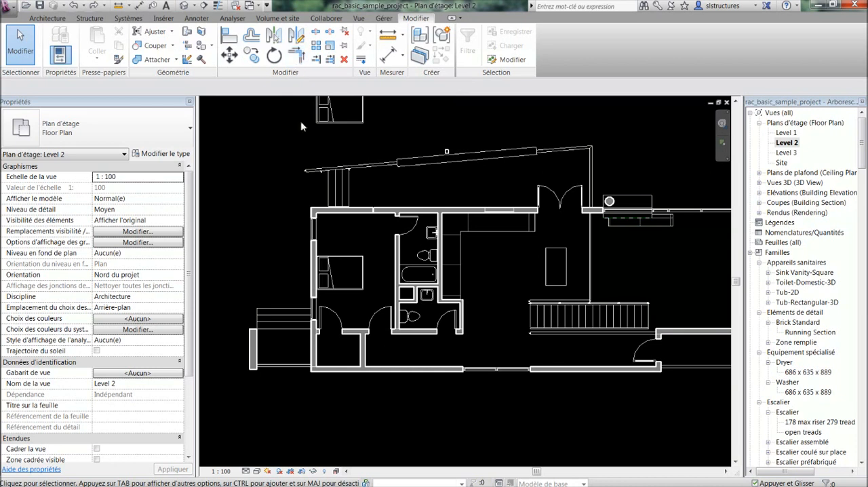
Place a vertical grid line through the living room, just inside the right exterior wall, extending above and below the building
middle_drag(375, 175, 297, 166)
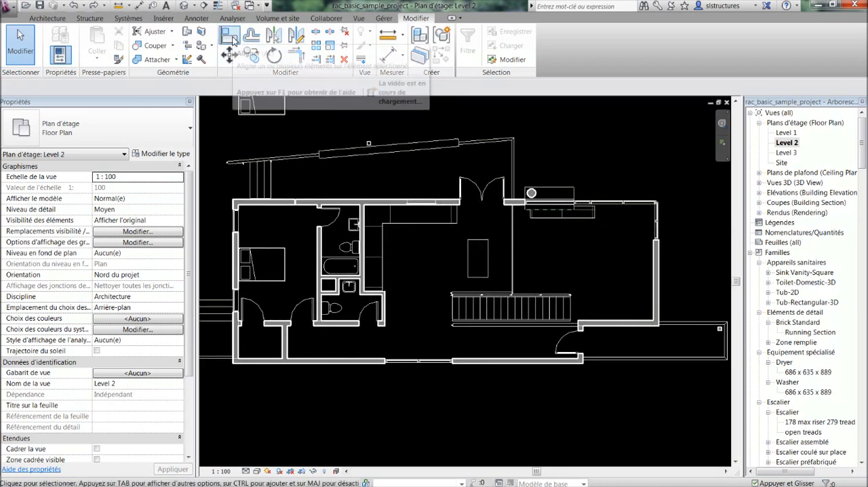
scroll(513, 249, down, 1)
middle_drag(534, 265, 461, 254)
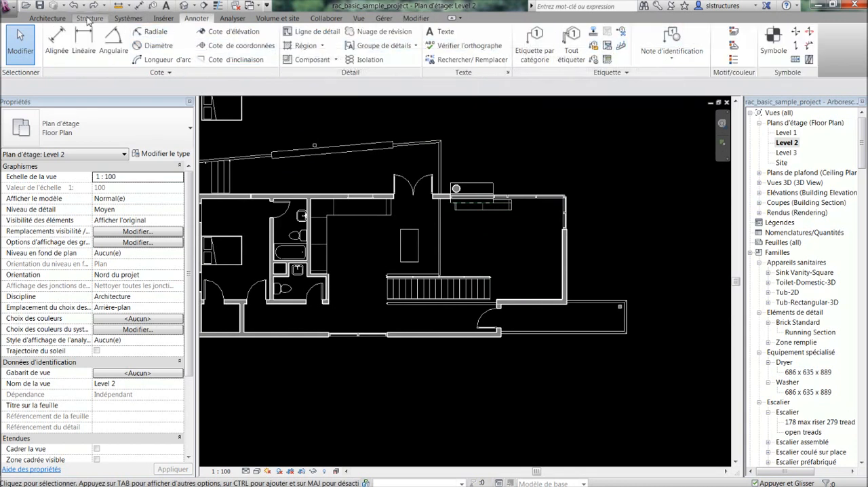
click(712, 53)
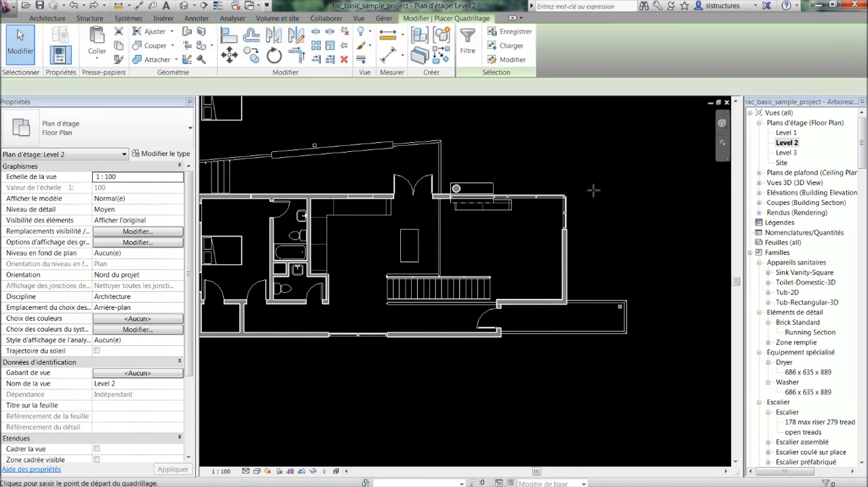
click(546, 353)
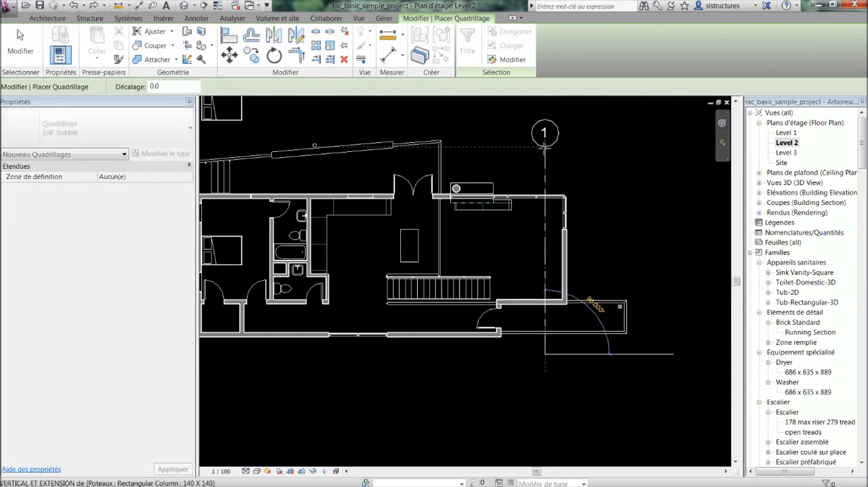
click(590, 157)
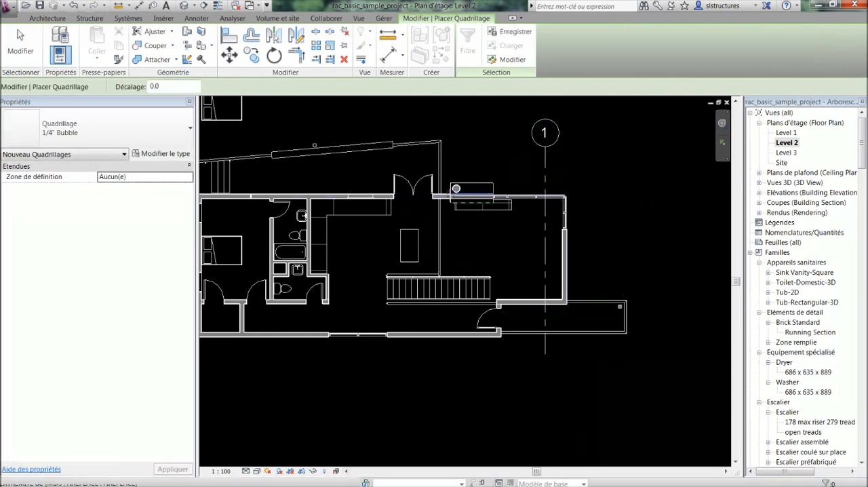
key(Escape)
key(Escape)
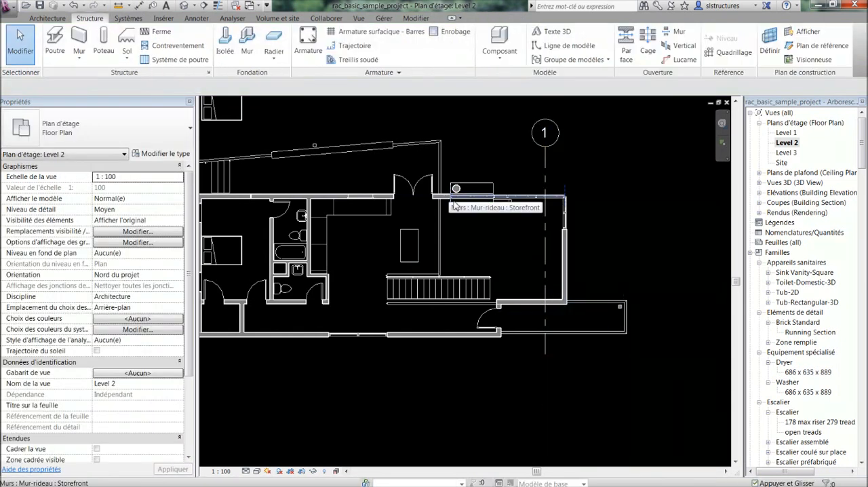
Align the right exterior wall's centreline with grid line 1, deleting the conflicting elements, and lock the alignment
middle_drag(493, 226, 490, 246)
scroll(508, 257, up, 1)
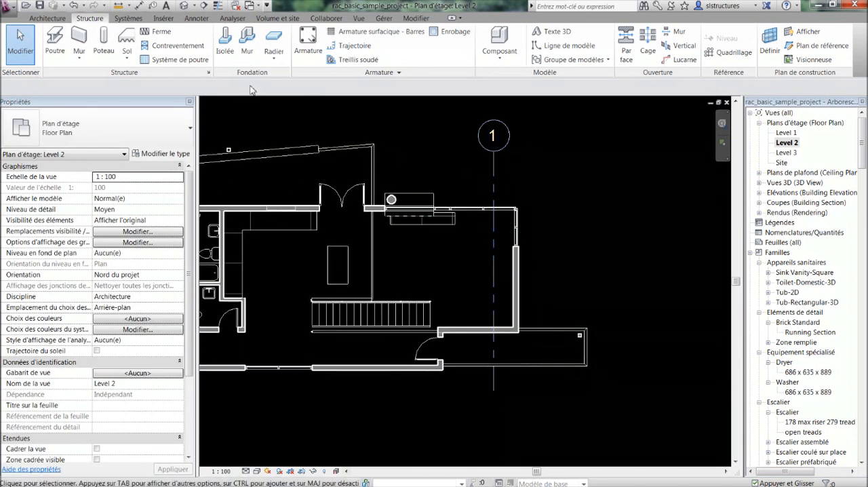
click(517, 254)
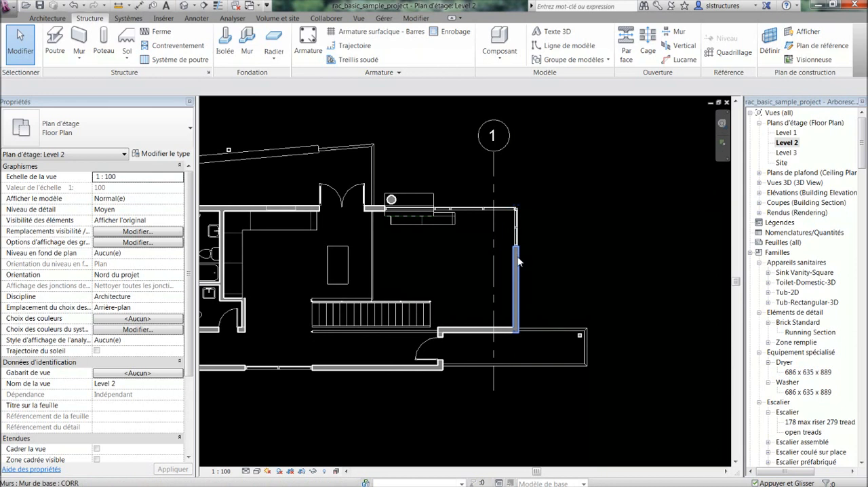
click(229, 35)
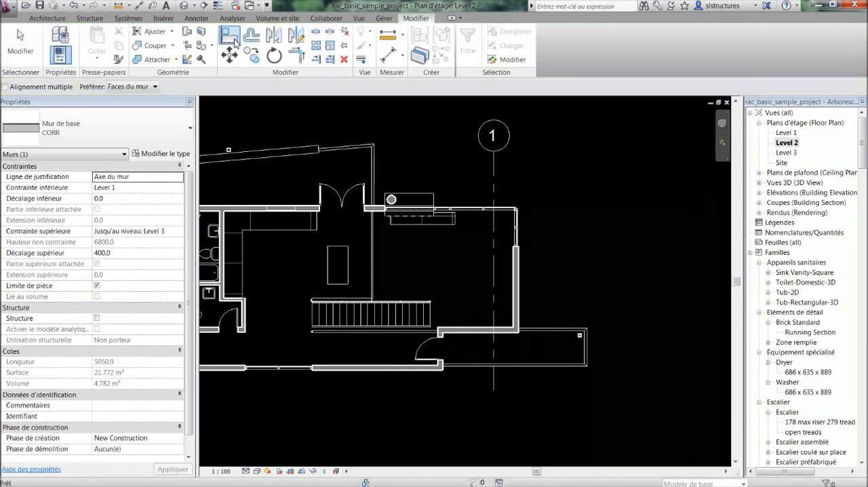
scroll(502, 258, up, 3)
click(498, 261)
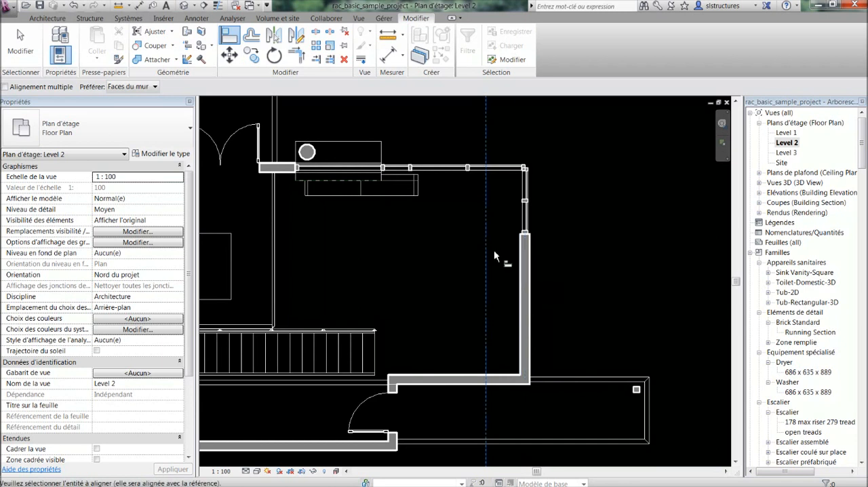
scroll(488, 177, down, 3)
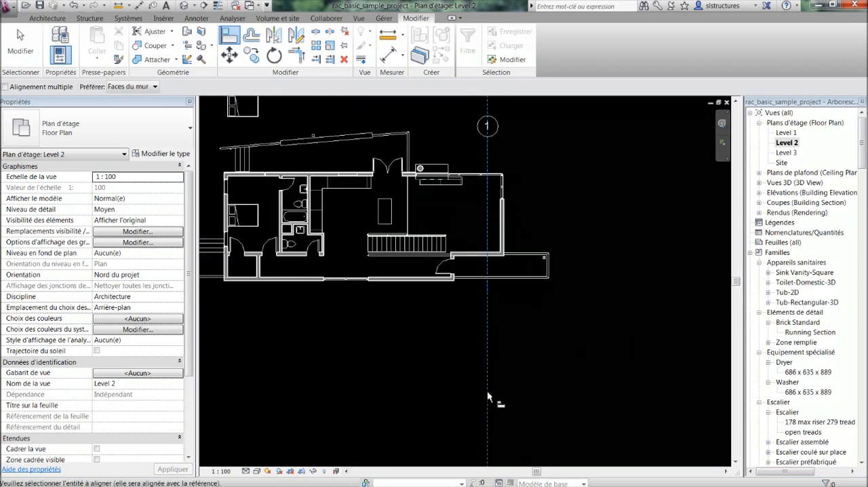
scroll(499, 204, up, 4)
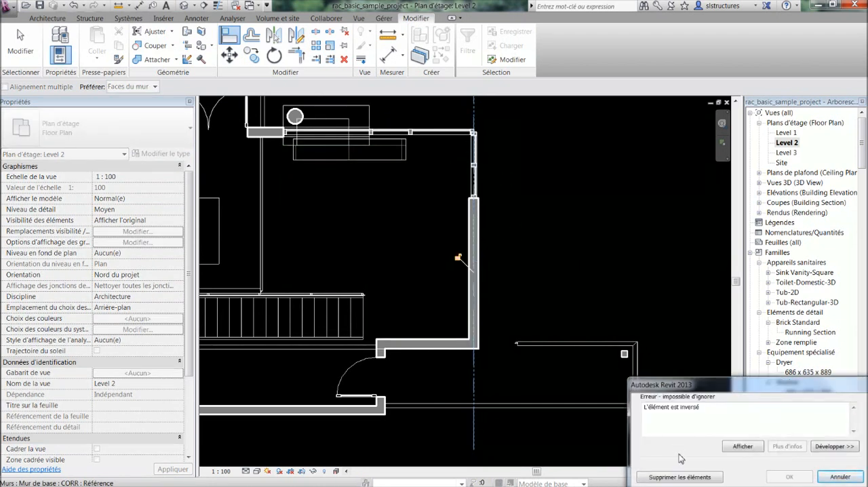
click(682, 477)
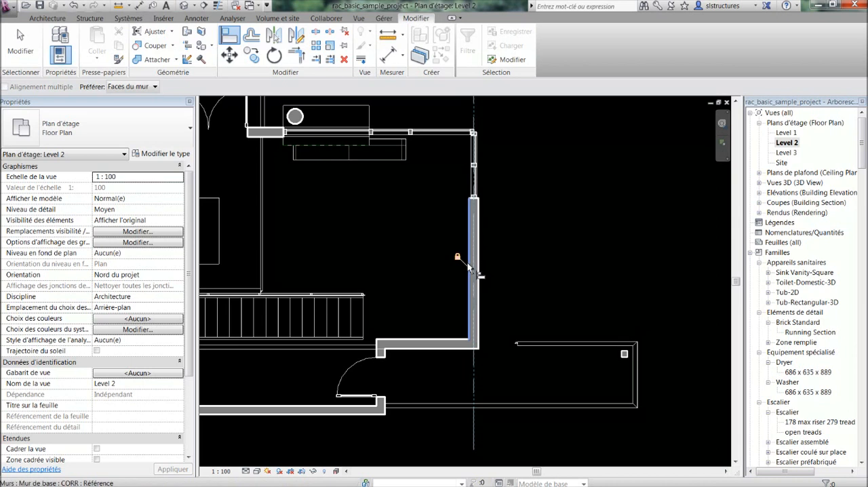
key(Escape)
Move grid line 1 with its locked wall to 3000 mm from the short wall containing the glass door
scroll(492, 265, down, 1)
middle_drag(493, 251, 498, 284)
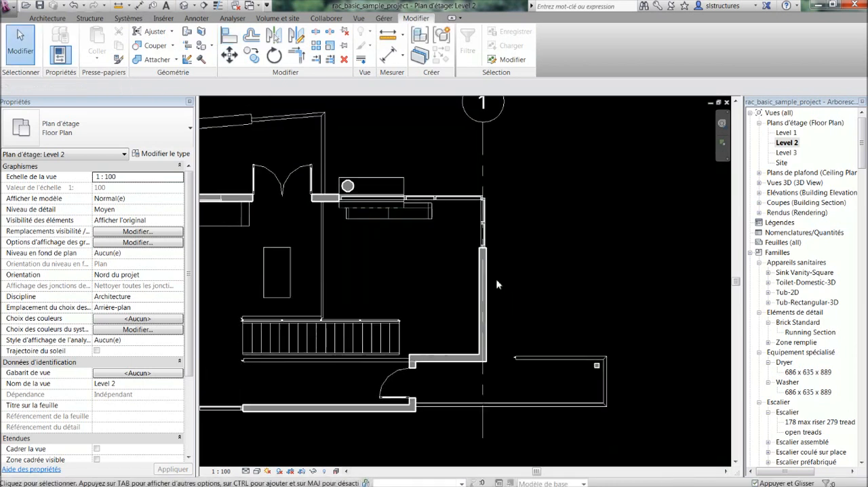
click(483, 143)
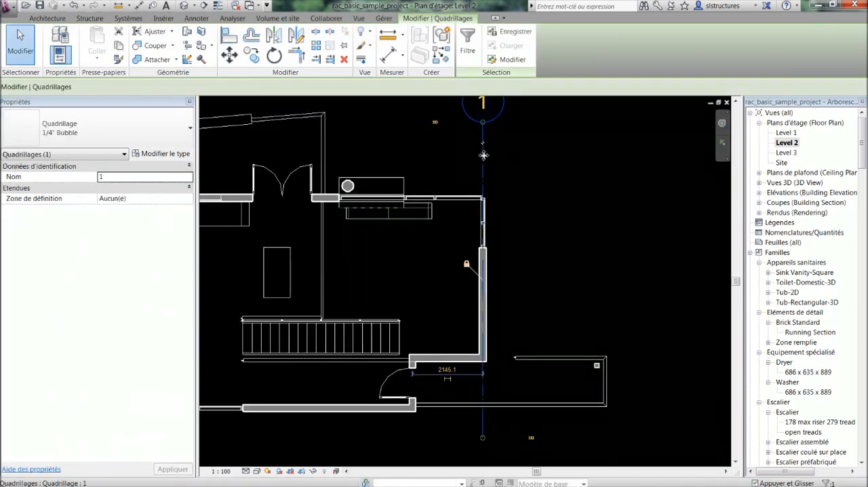
drag(490, 157, 486, 202)
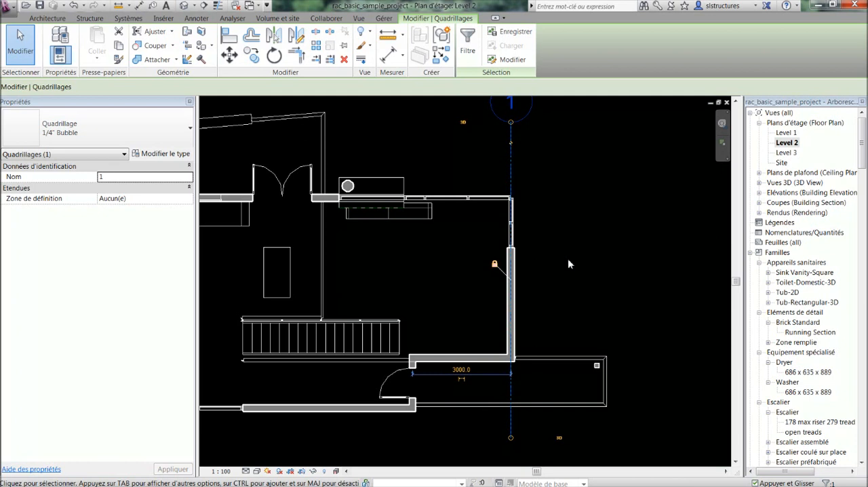
click(571, 270)
middle_drag(585, 326, 690, 341)
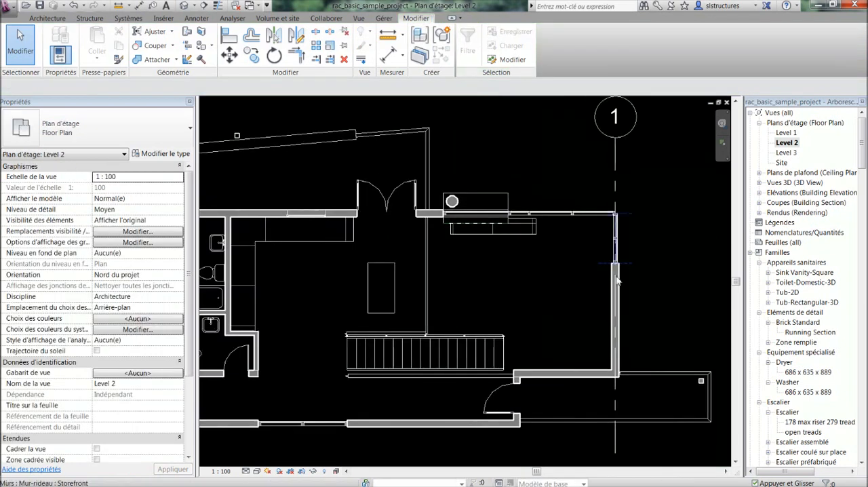
Delete the Single-Glass door from the short exterior wall at the lower right of the plan
middle_drag(637, 295, 596, 264)
middle_drag(499, 344, 568, 297)
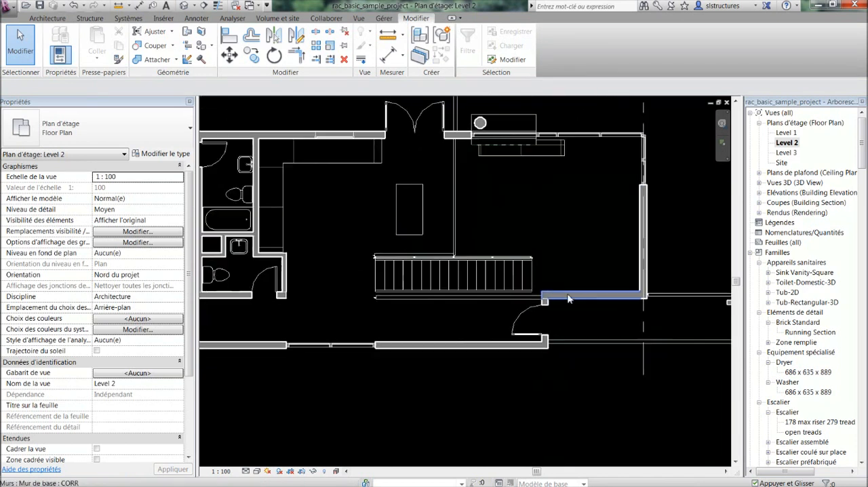
click(526, 314)
key(Escape)
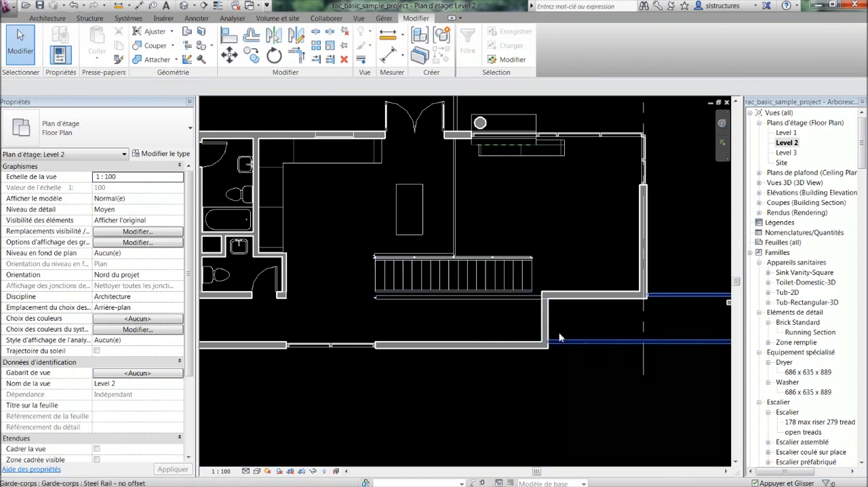
Align the outer-left face of the short Generic - 200 wall with the left end of the stairs, detaching the conflicting elements
click(546, 319)
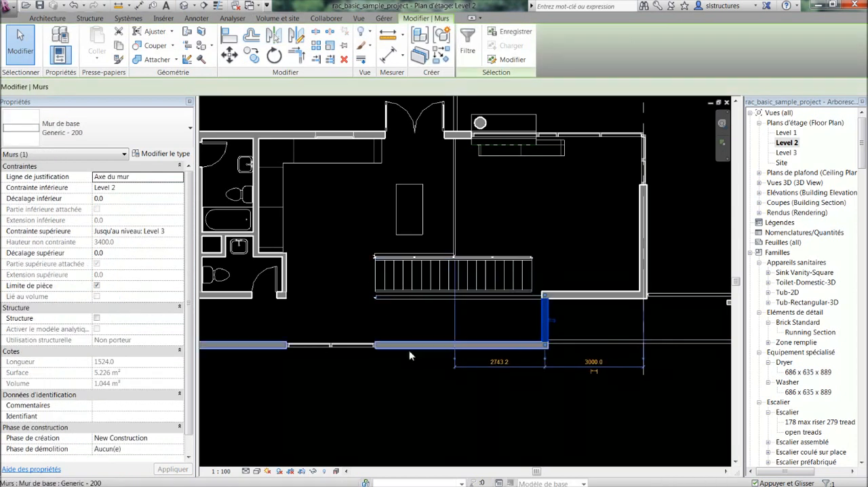
click(417, 379)
click(231, 38)
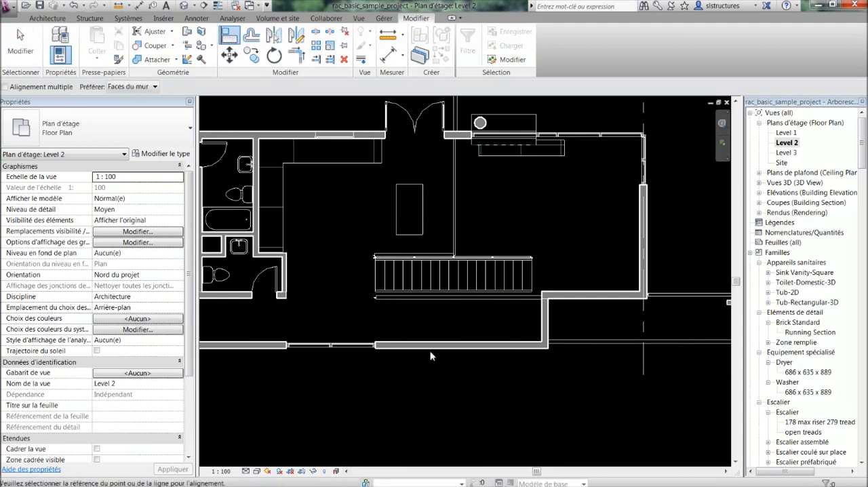
scroll(394, 298, up, 2)
click(358, 254)
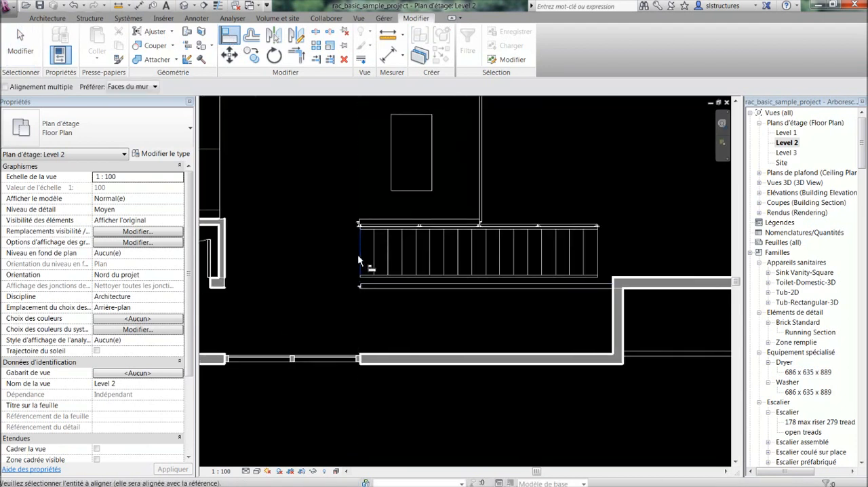
click(613, 318)
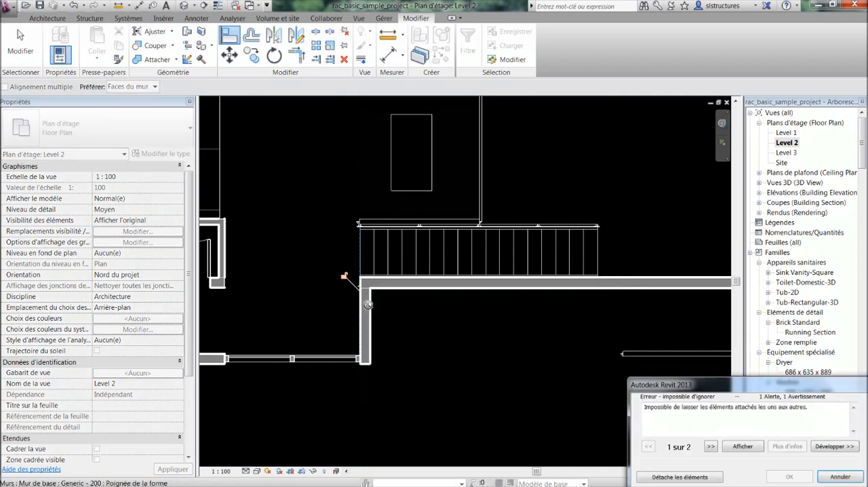
click(685, 479)
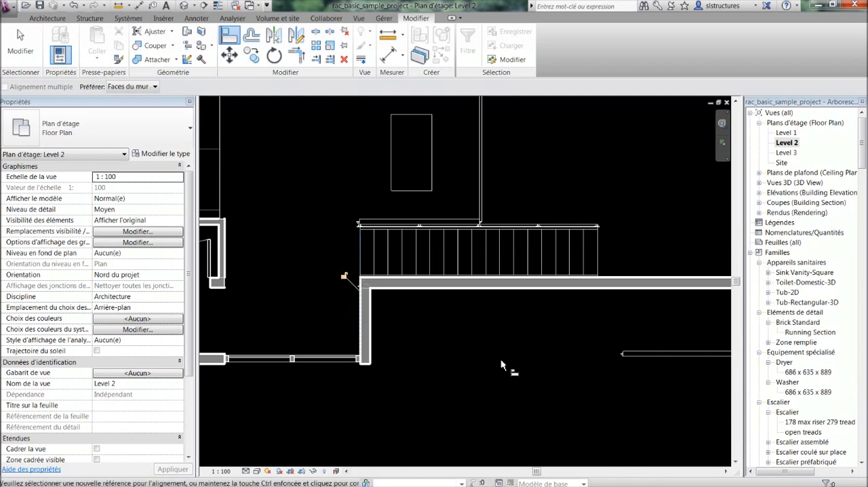
key(Escape)
scroll(501, 359, down, 3)
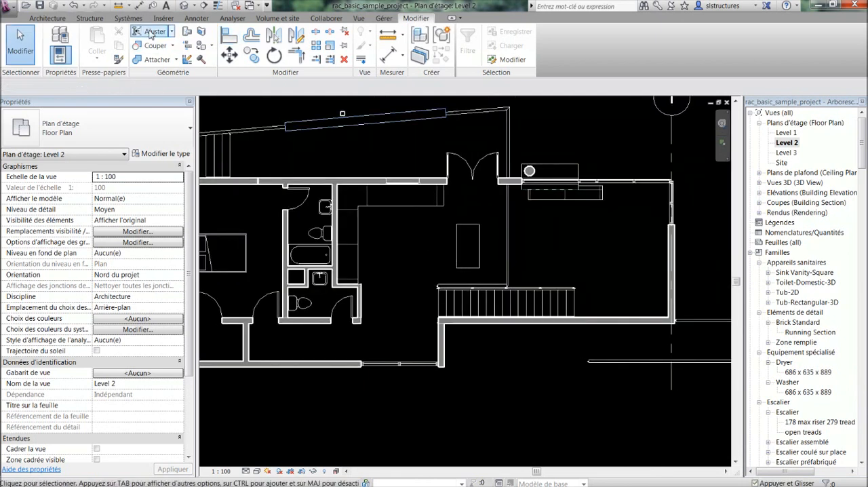
click(229, 38)
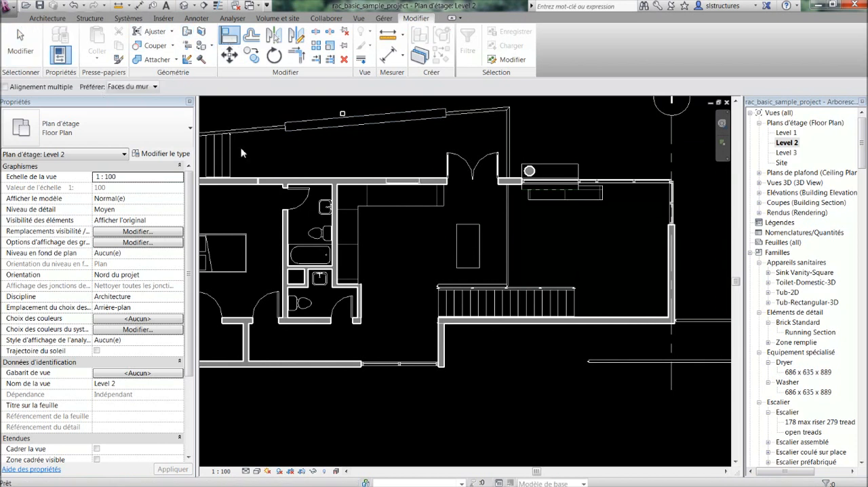
key(Escape)
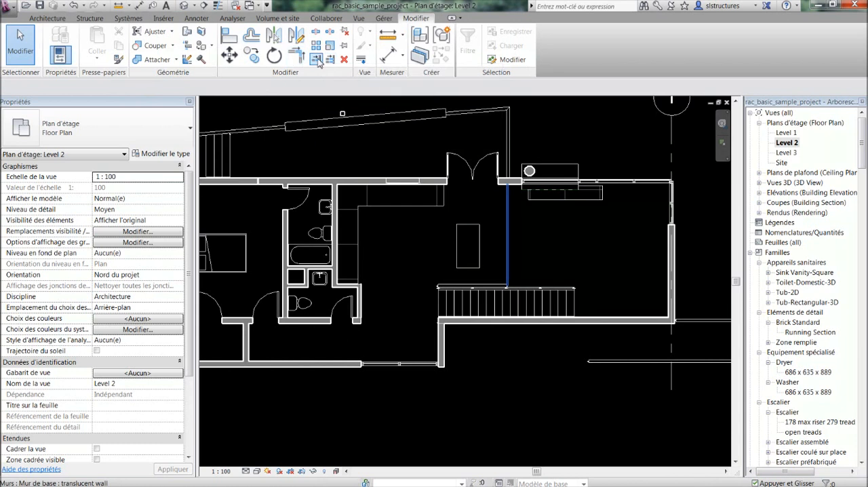
scroll(365, 196, down, 1)
middle_drag(365, 195, 434, 206)
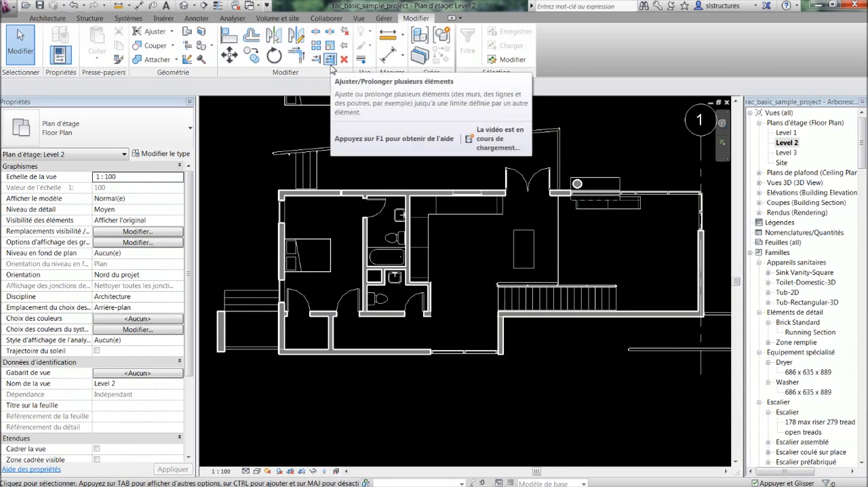
Extend the partition between bedroom and bathrooms, and the partition right of the toilet room, to the lower exterior wall with single-element Trim/Extend
click(316, 59)
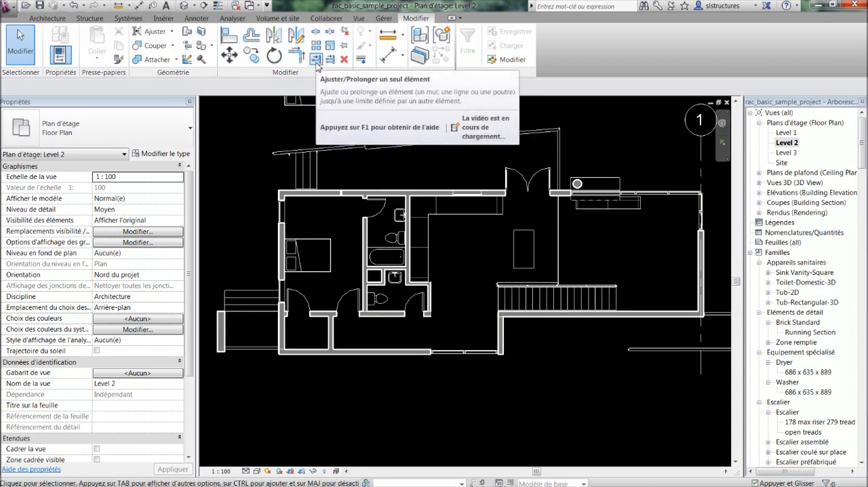
click(316, 61)
scroll(363, 333, up, 2)
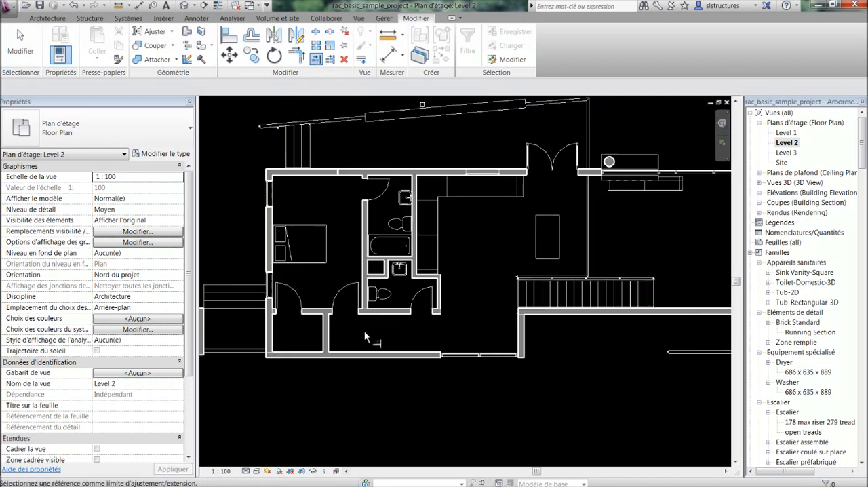
click(353, 357)
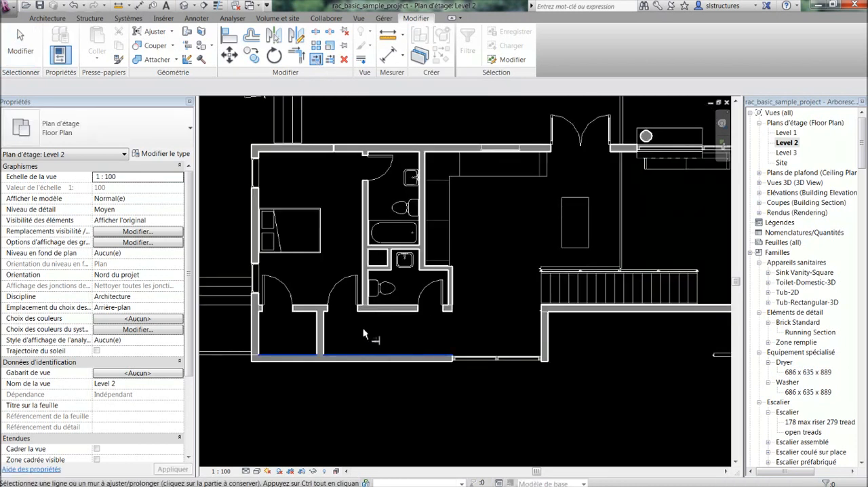
click(366, 298)
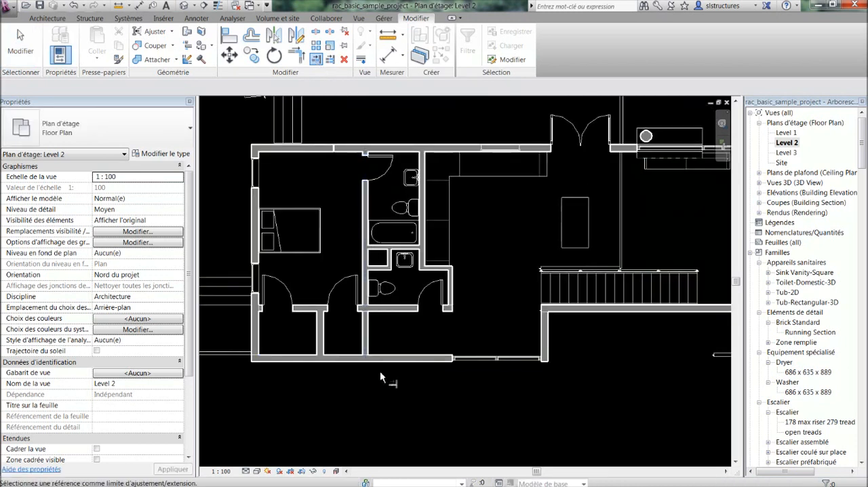
click(427, 354)
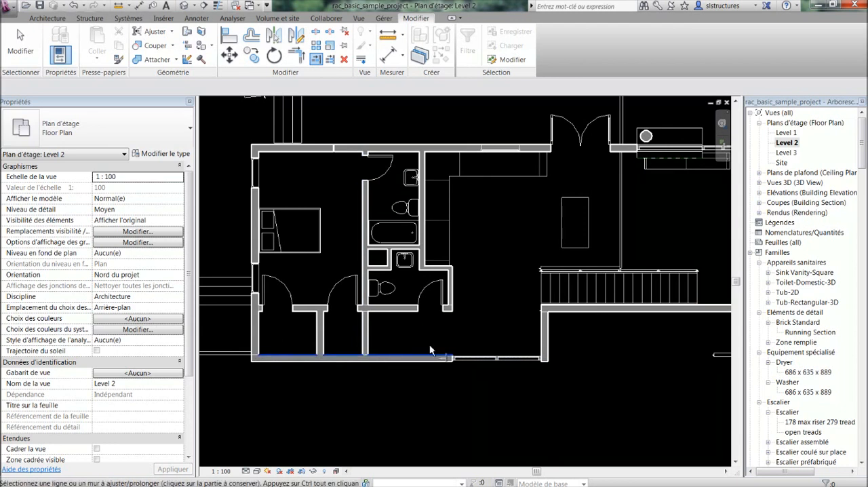
click(453, 302)
scroll(371, 315, up, 2)
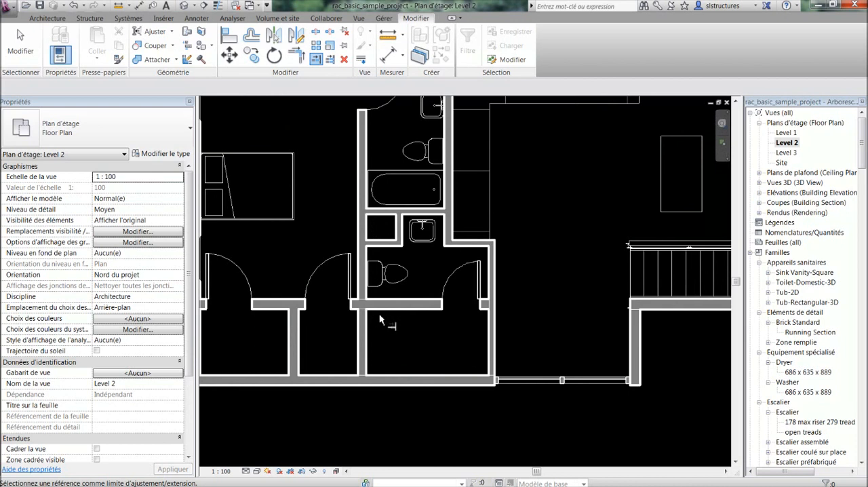
Trim the partition left of the toilet room at the cross wall with the doors, and extend it again to the lower exterior wall
click(381, 303)
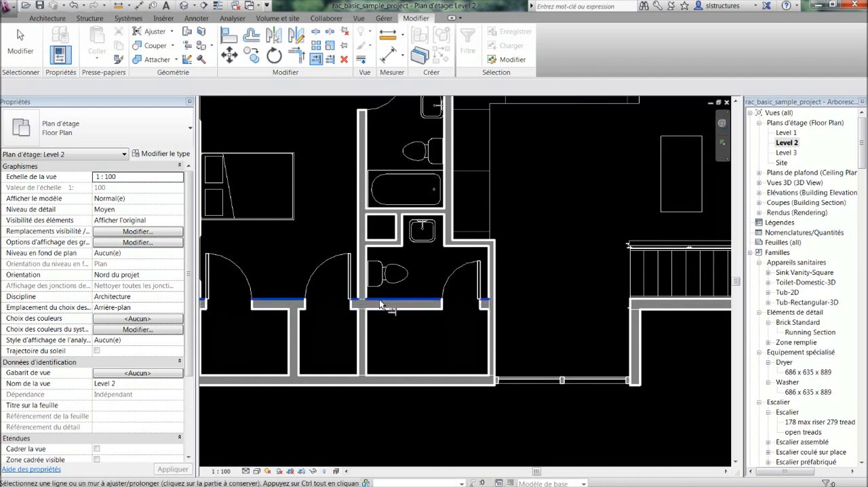
click(363, 244)
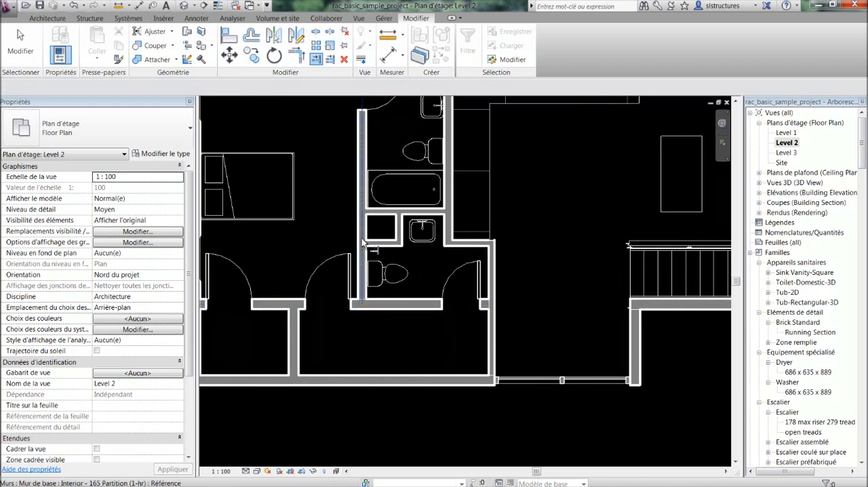
click(367, 378)
click(361, 296)
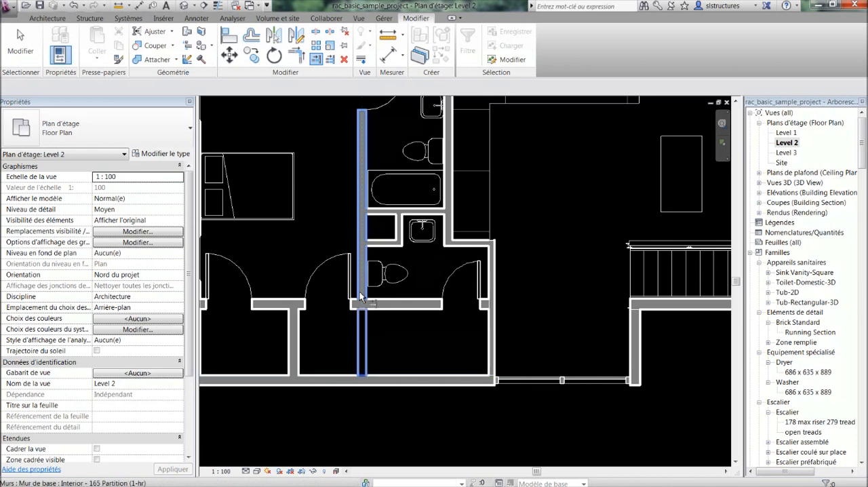
scroll(363, 299, down, 2)
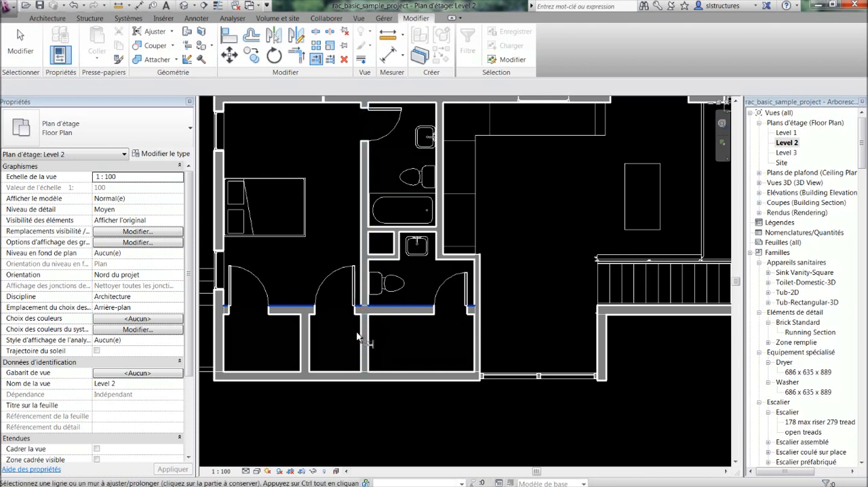
Try to cut the partition left of the toilet room at the cross wall so that only its lower part is kept
key(Delete)
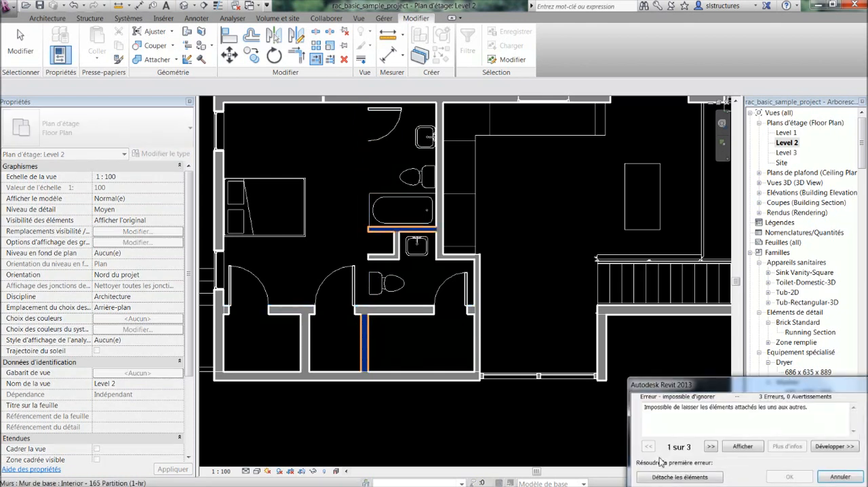
click(828, 478)
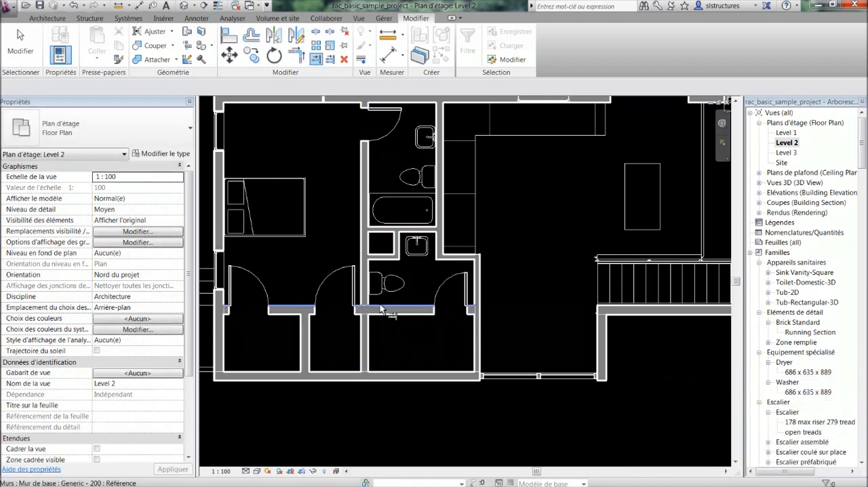
key(Delete)
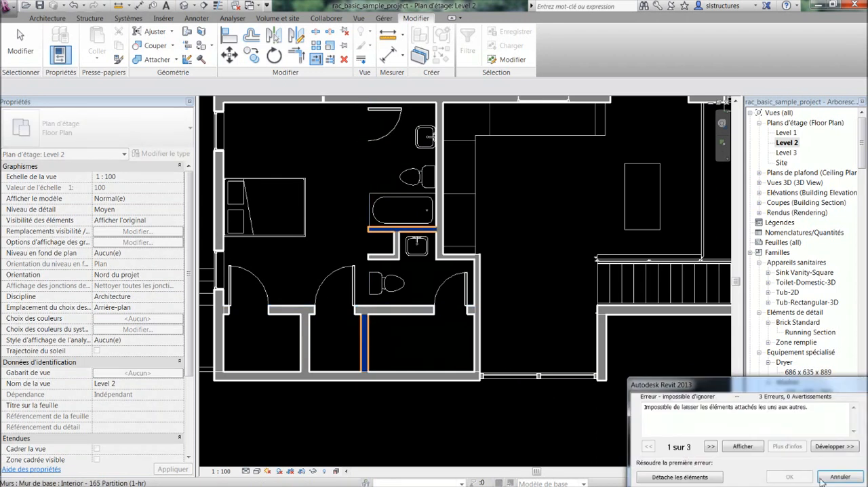
click(823, 479)
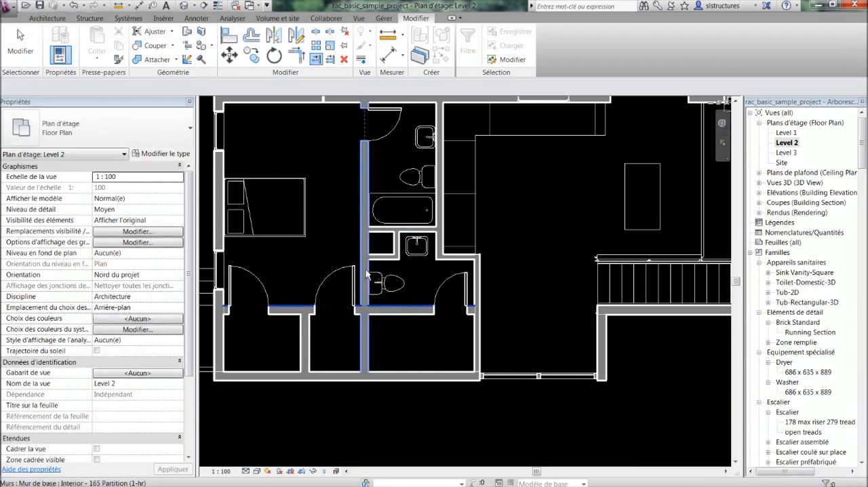
Trim the partition left of the toilet room at the cross wall, keeping its upper part
click(363, 272)
scroll(395, 323, down, 3)
middle_drag(399, 329, 405, 341)
scroll(413, 332, up, 2)
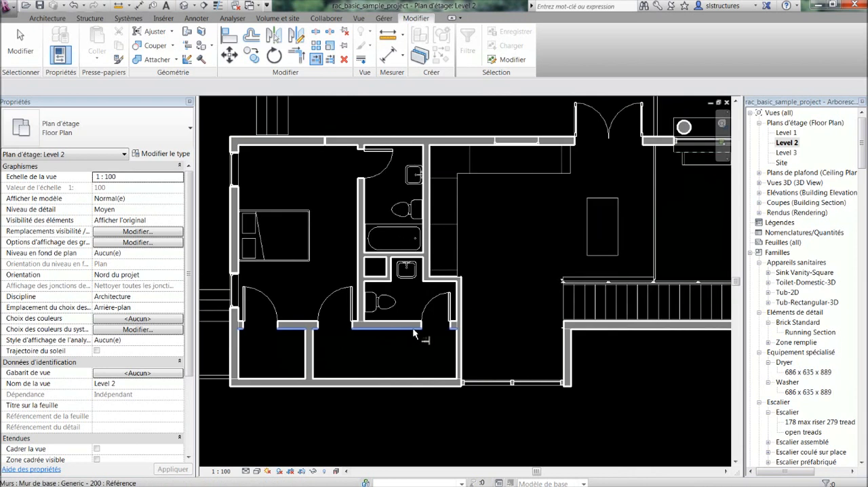
key(Escape)
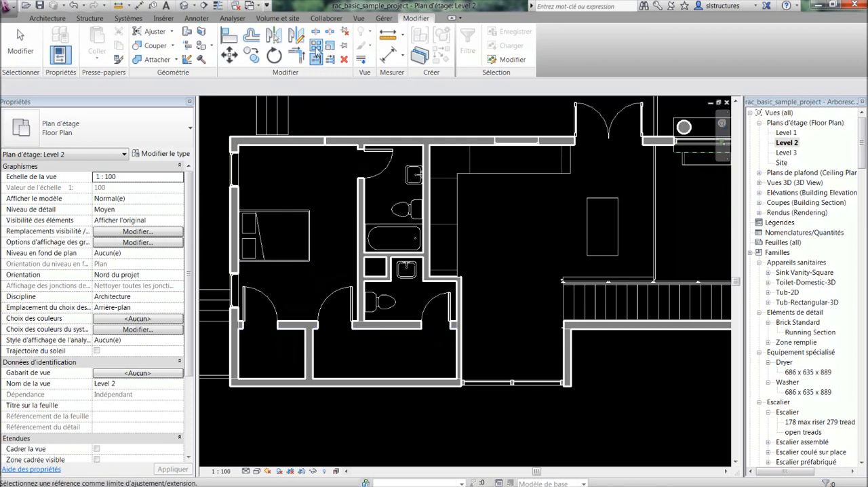
Extend the small shaft's two horizontal partitions across the bedroom to the left exterior wall's inner face with multiple-element Trim/Extend
click(238, 234)
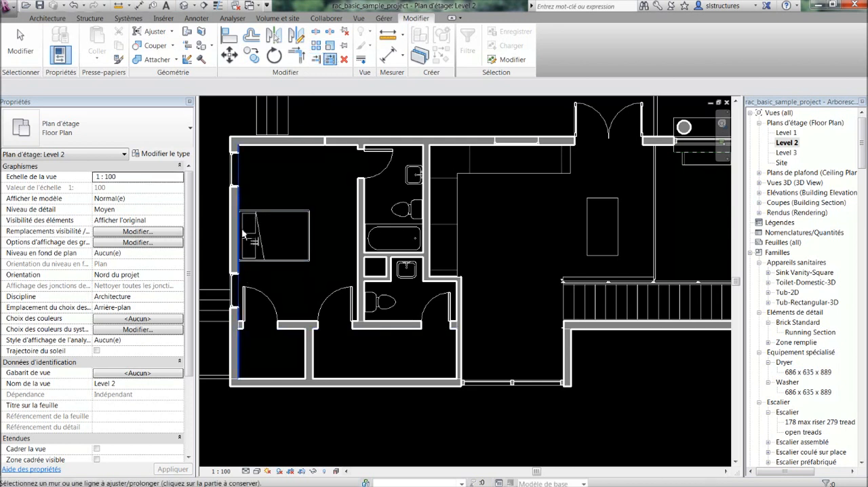
click(374, 274)
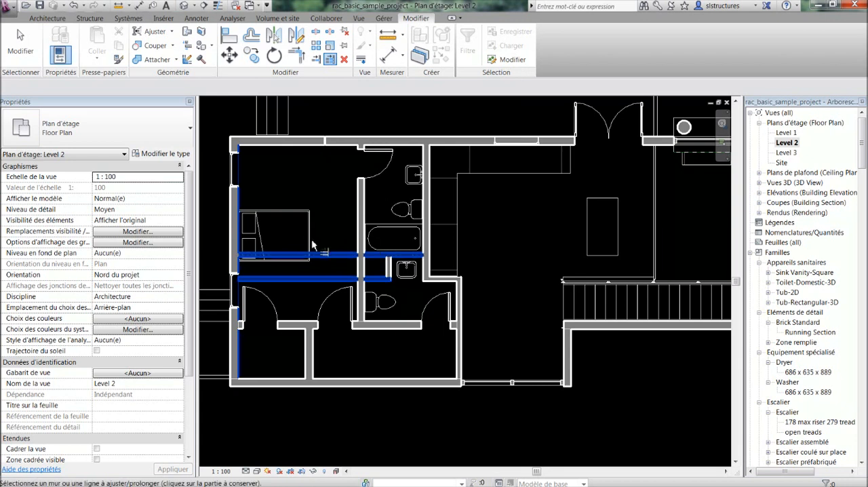
key(Escape)
key(Escape)
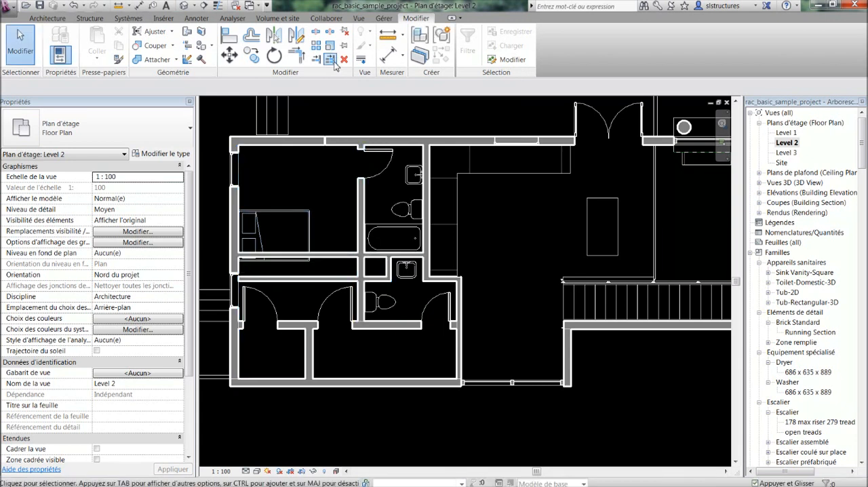
Trim both horizontal shaft partitions at the right face of the bedroom-bathroom partition with multiple-element Trim/Extend, keeping their bathroom-side parts
click(330, 59)
click(371, 257)
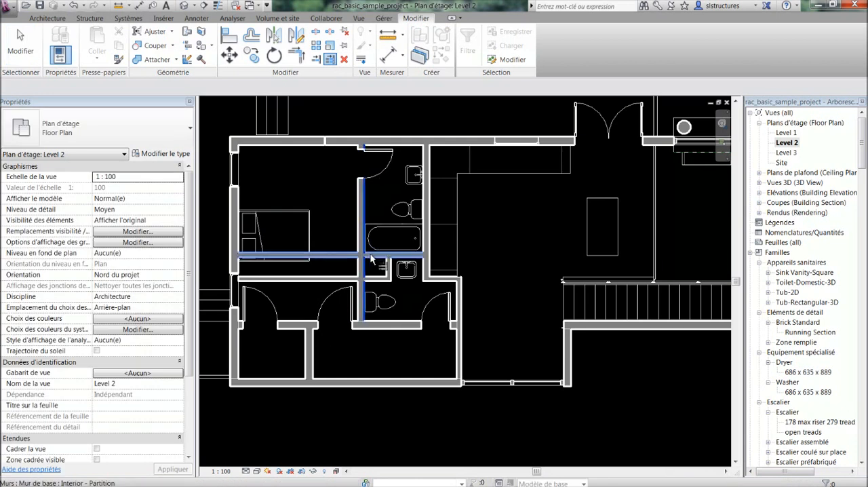
click(371, 257)
click(377, 279)
key(Escape)
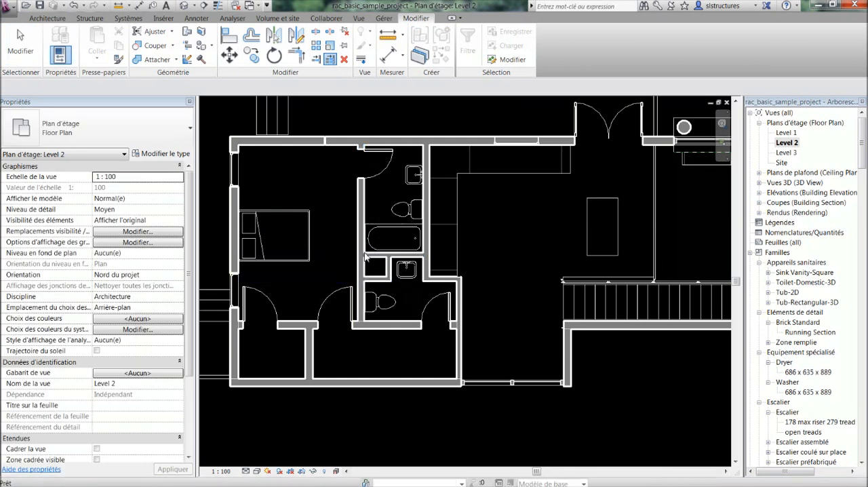
key(Escape)
Form corners between the sloped Foundation - 305 Concrete wall and both the left exterior wall and the bathroom's right wall with Trim/Extend to Corner
scroll(367, 280, down, 1)
middle_drag(374, 256, 407, 261)
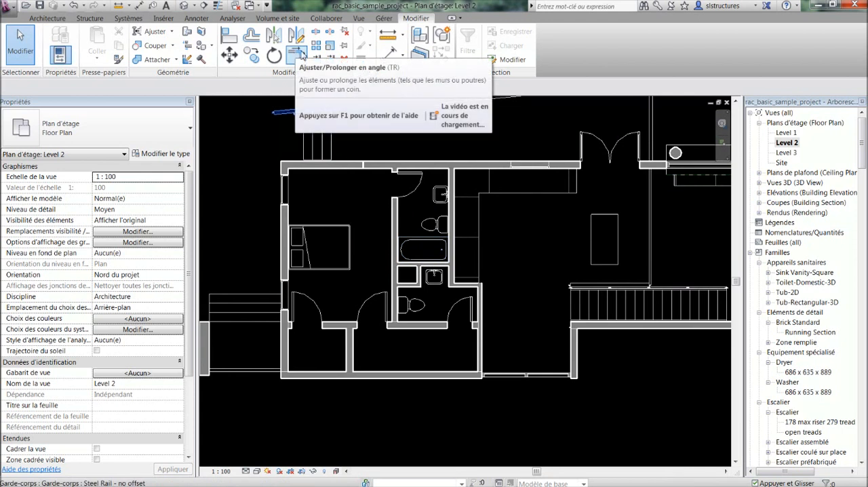
middle_drag(264, 154, 268, 249)
scroll(262, 240, down, 1)
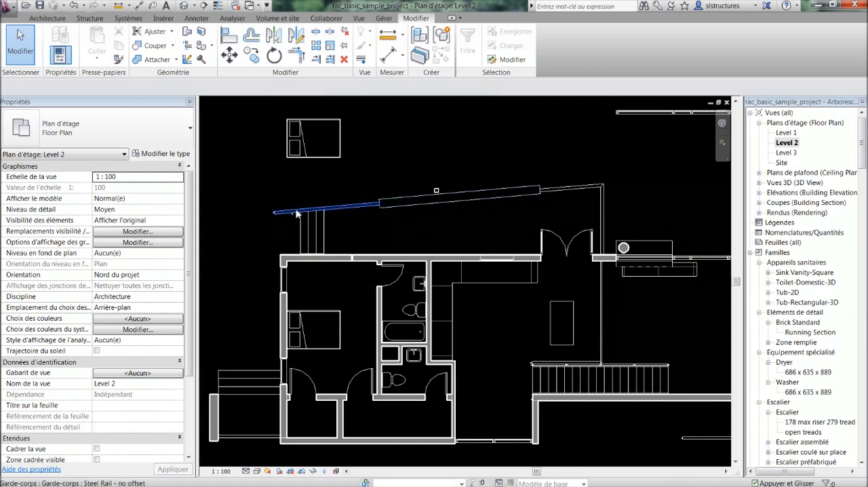
click(296, 54)
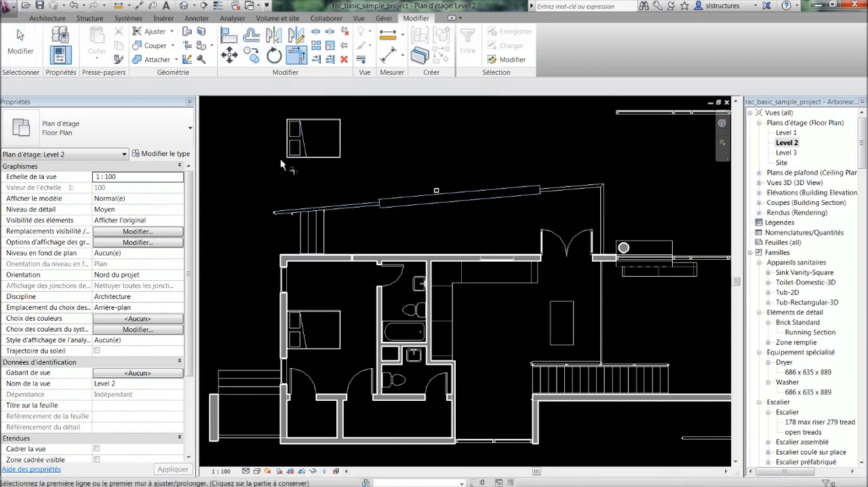
click(282, 261)
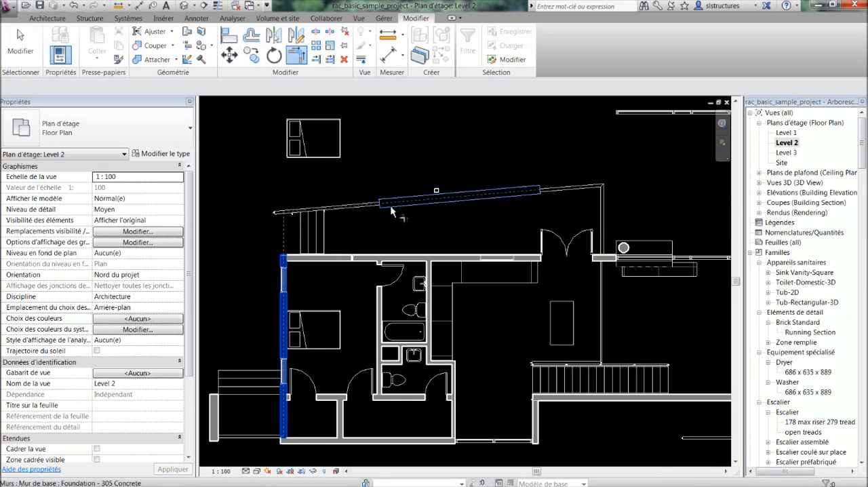
click(295, 215)
click(429, 278)
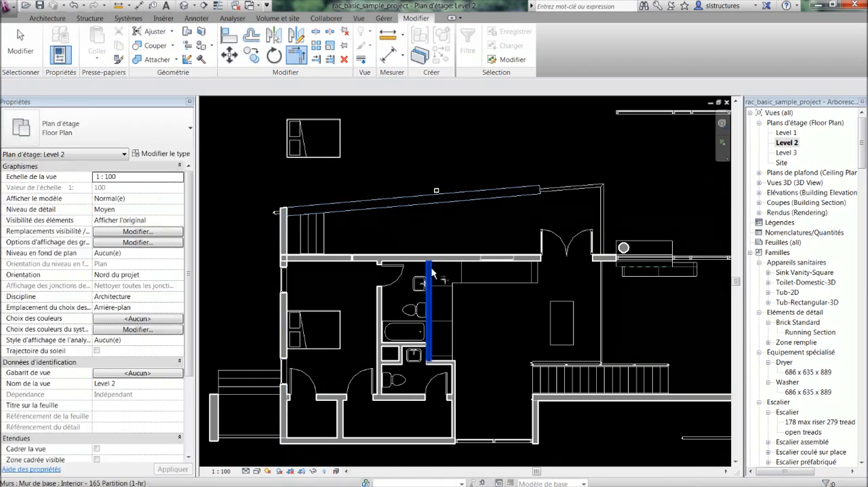
click(404, 203)
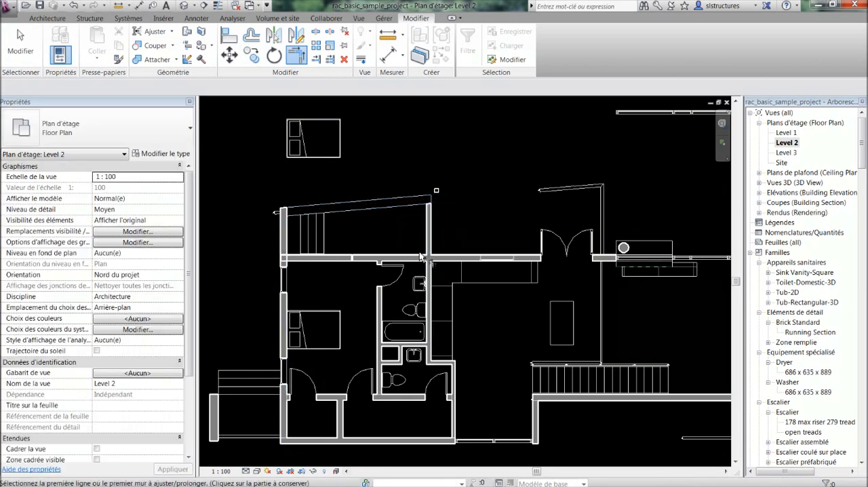
Trim the shaft's lower horizontal partition and the bedroom-bathroom partition to a corner, keeping the latter's upper part
middle_drag(444, 266, 394, 211)
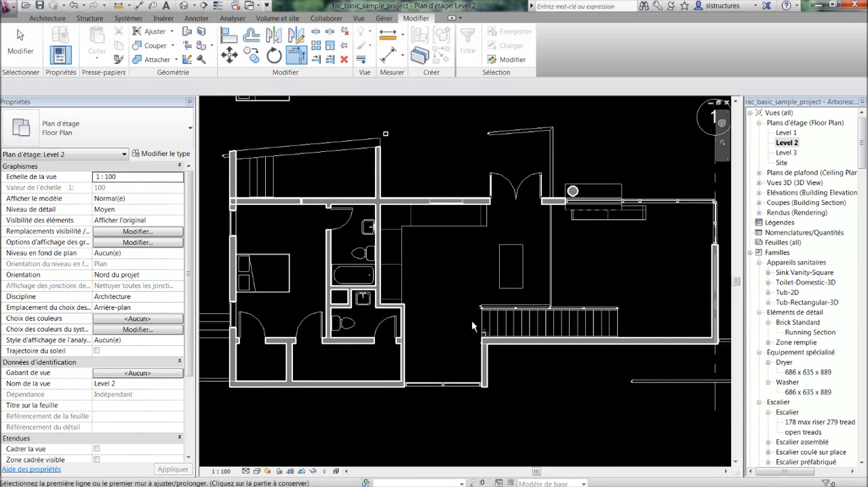
middle_drag(343, 341, 366, 336)
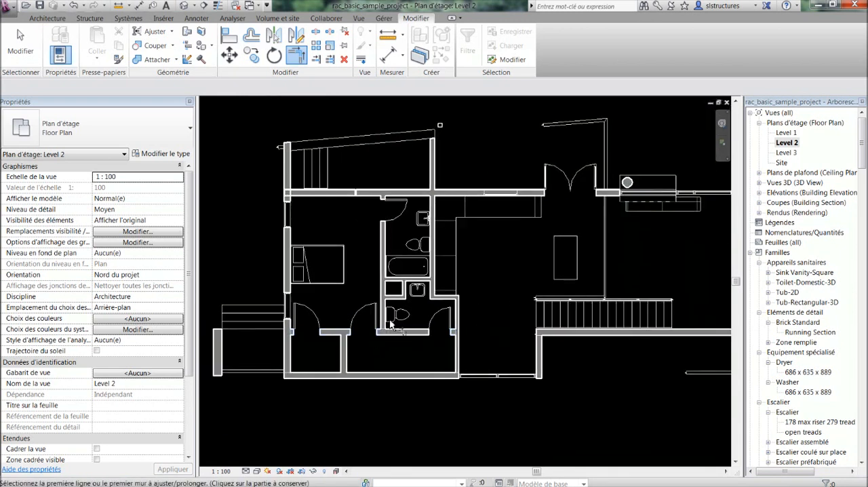
scroll(390, 296, up, 3)
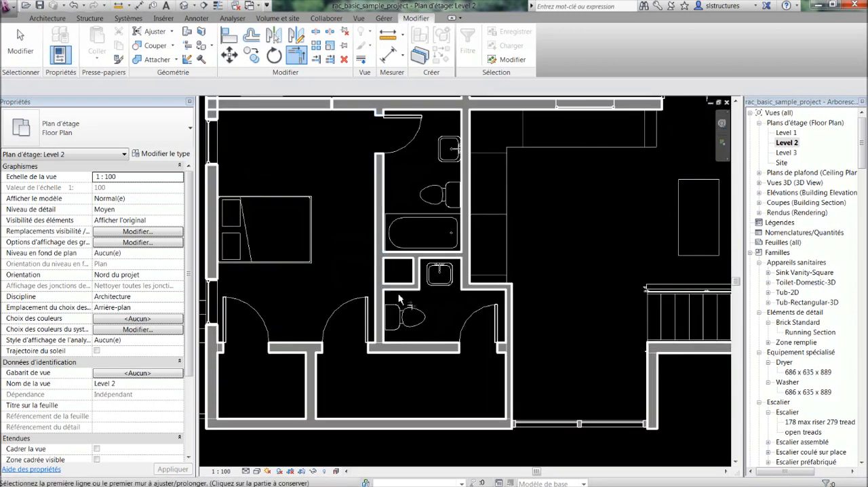
scroll(309, 224, down, 2)
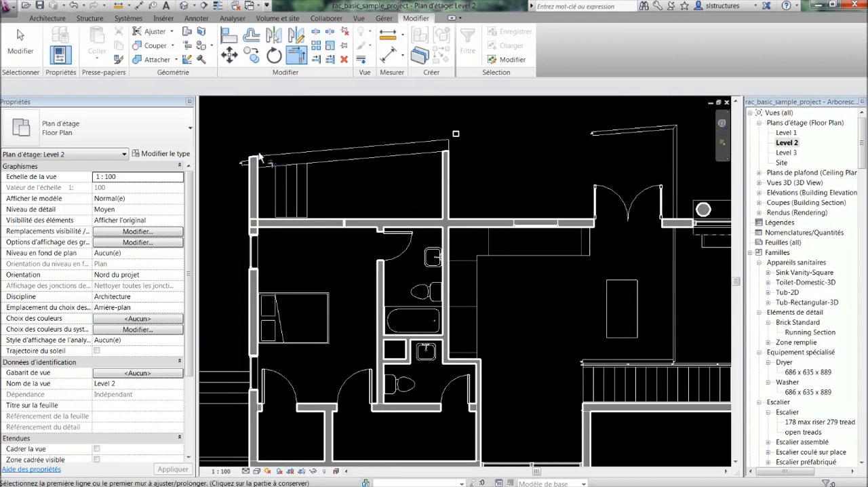
scroll(304, 233, up, 2)
scroll(393, 318, up, 2)
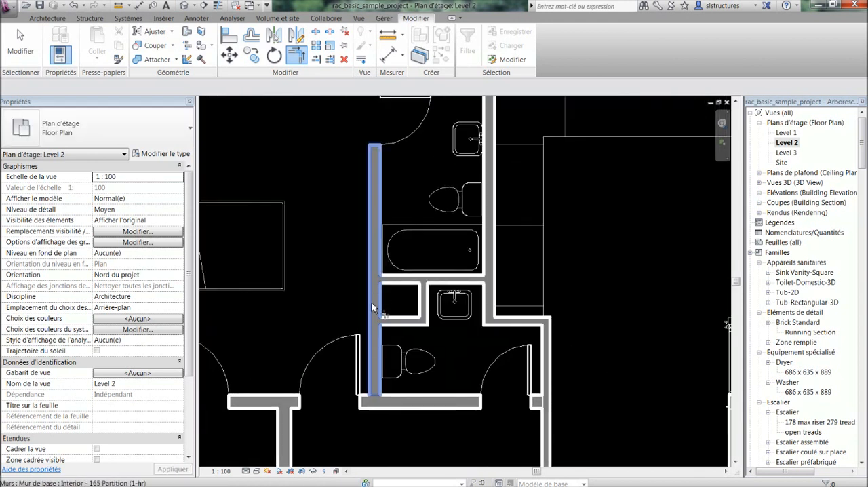
click(397, 324)
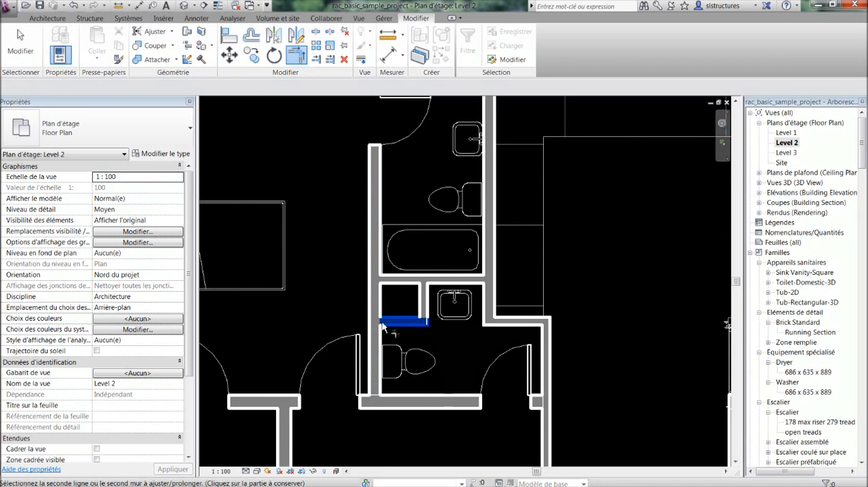
click(372, 303)
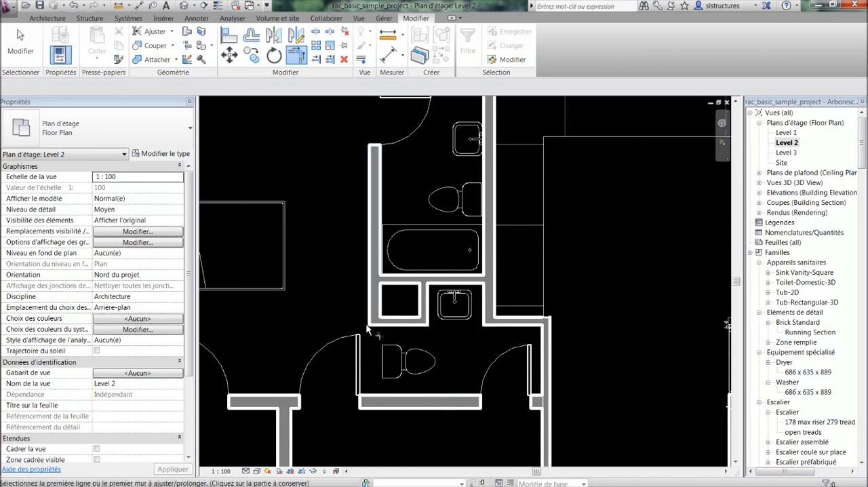
scroll(385, 319, down, 1)
key(Escape)
scroll(412, 306, down, 1)
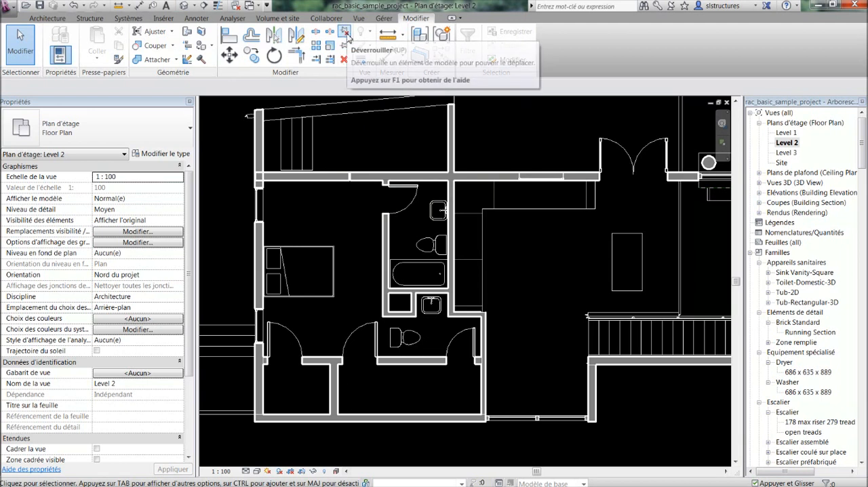
Pin the vertical partition between the bedroom and the bathroom in place and unlock it again
scroll(389, 242, up, 2)
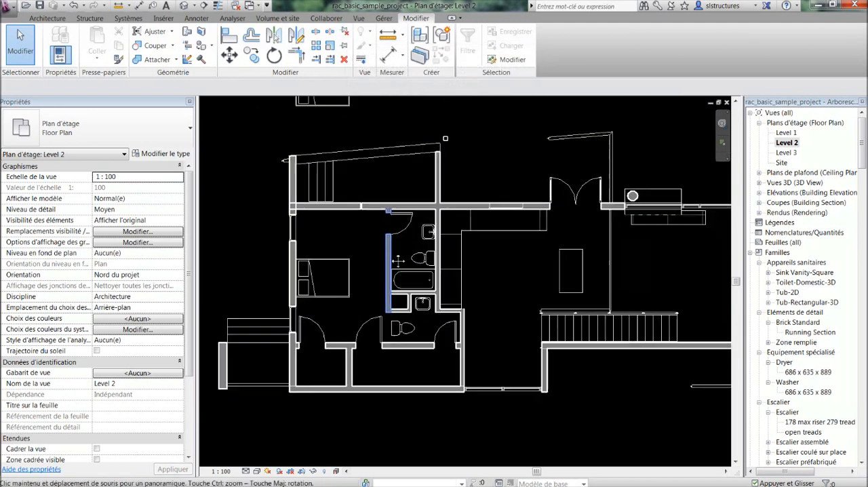
click(390, 249)
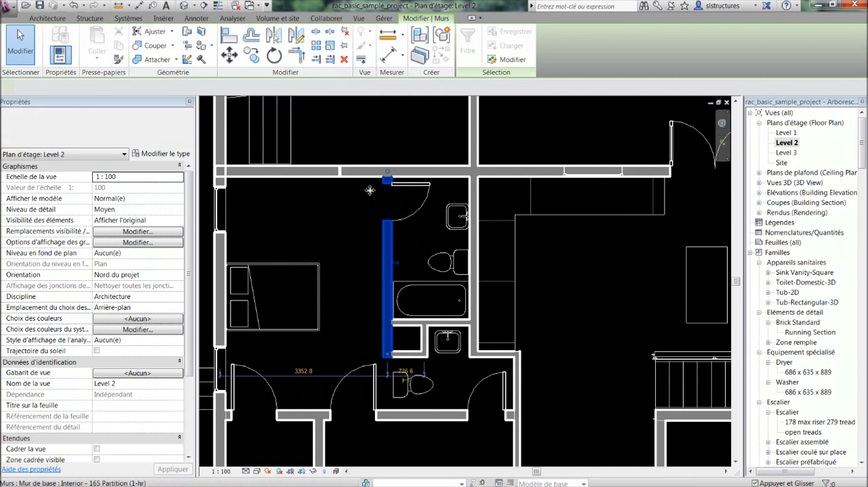
click(373, 227)
click(389, 234)
mouse_move(388, 233)
mouse_down()
mouse_move(370, 233)
mouse_move(388, 232)
mouse_up()
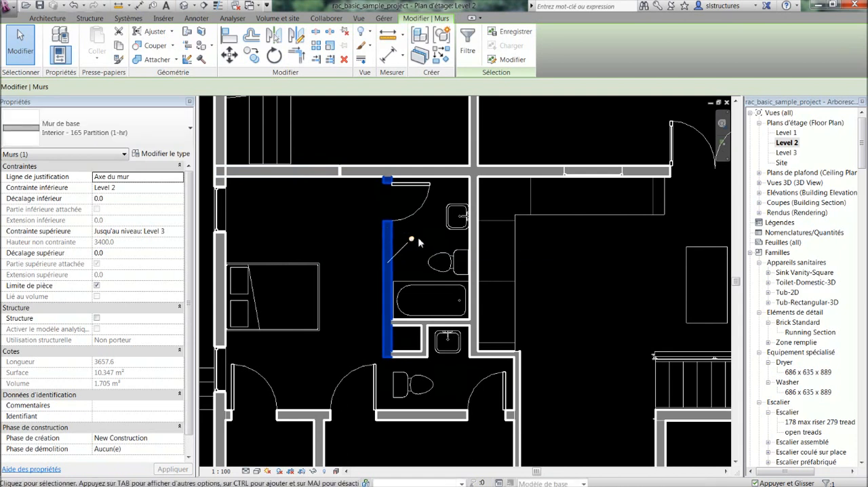
click(390, 231)
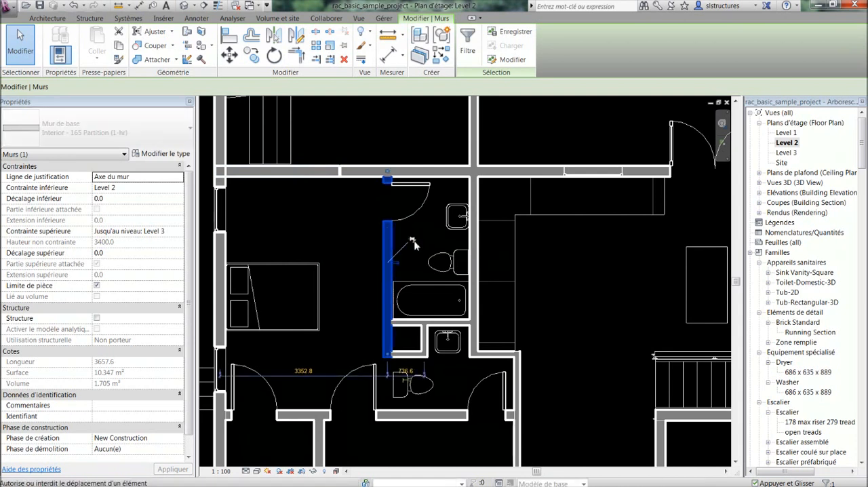
Move the bedroom-bathroom partition left toward the bed until it is 1000 mm from the shaft's right partition
drag(381, 230, 351, 230)
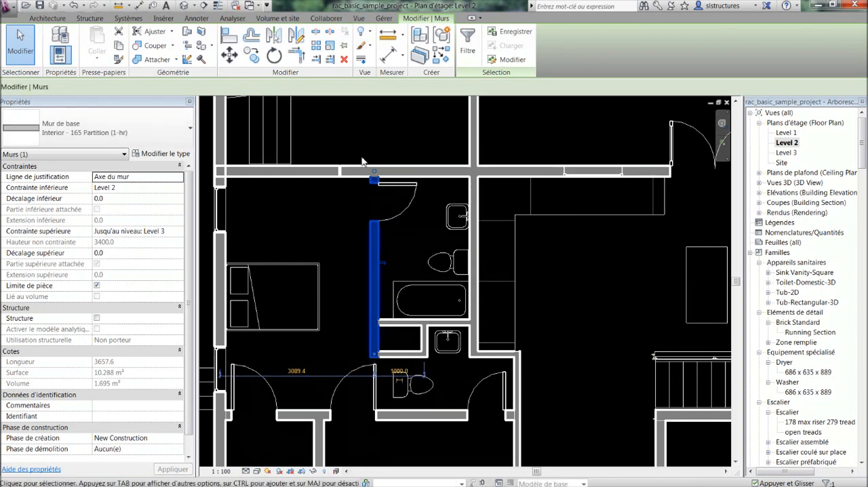
click(354, 215)
scroll(339, 212, down, 3)
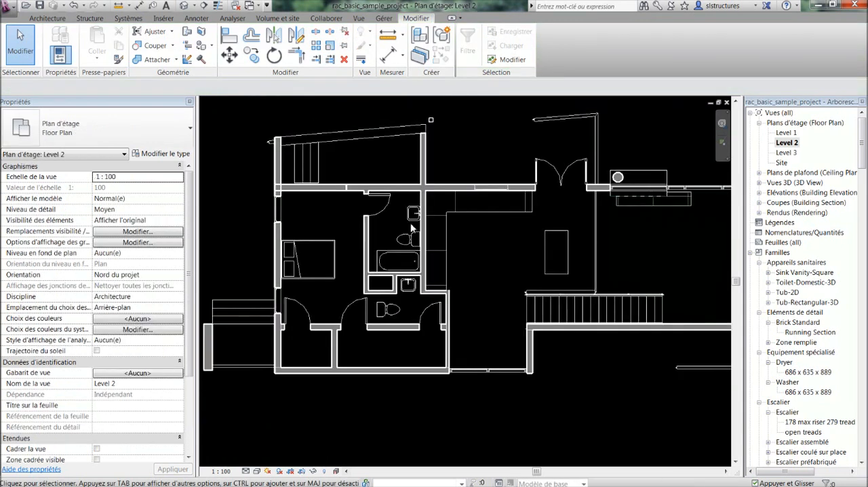
scroll(405, 240, down, 1)
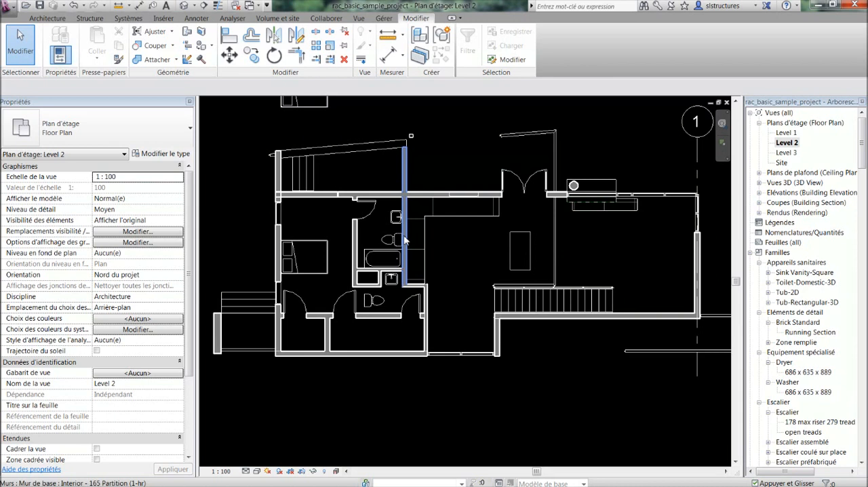
click(308, 197)
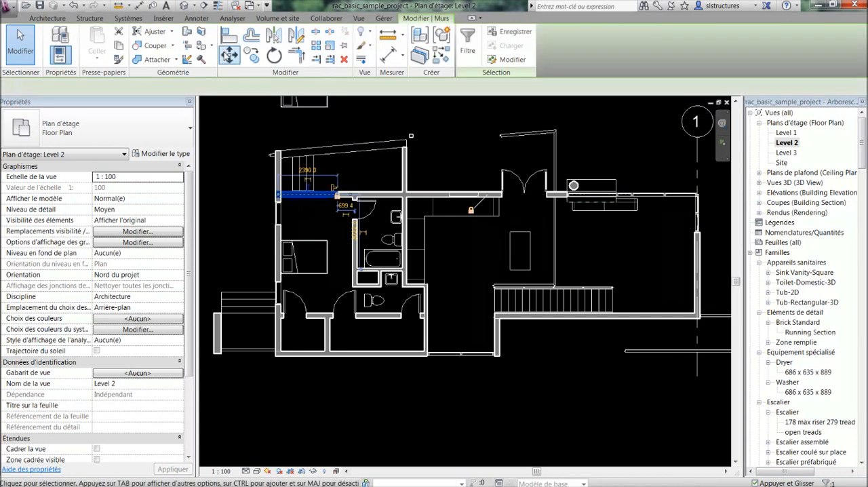
key(a)
key(l)
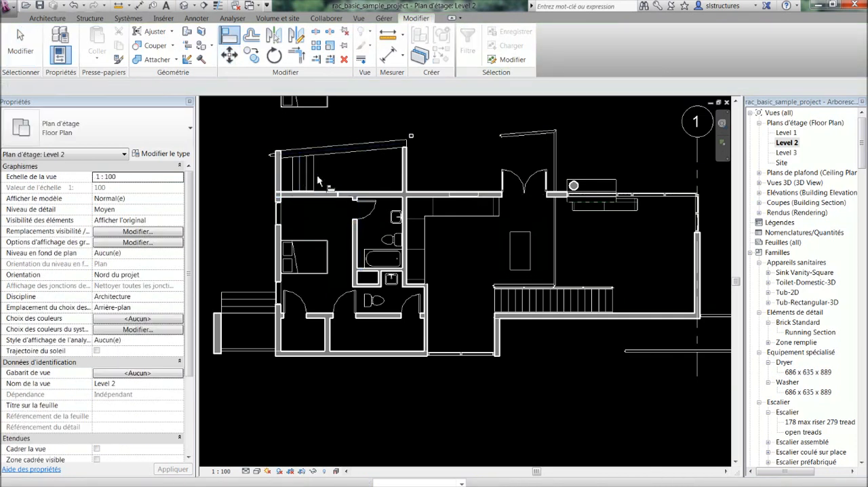
key(Escape)
click(316, 196)
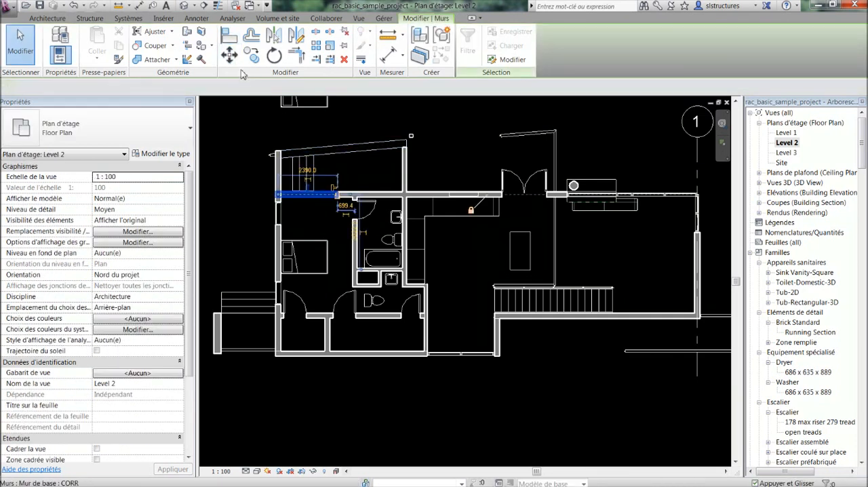
key(m)
key(v)
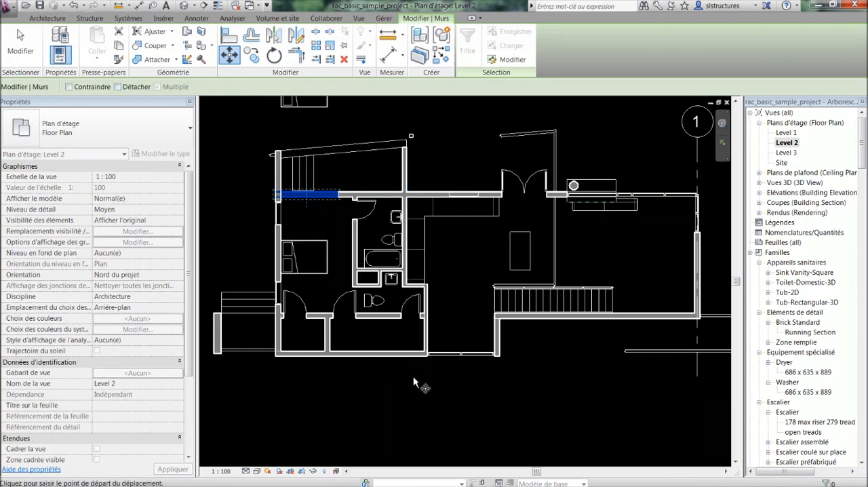
key(Escape)
key(Escape)
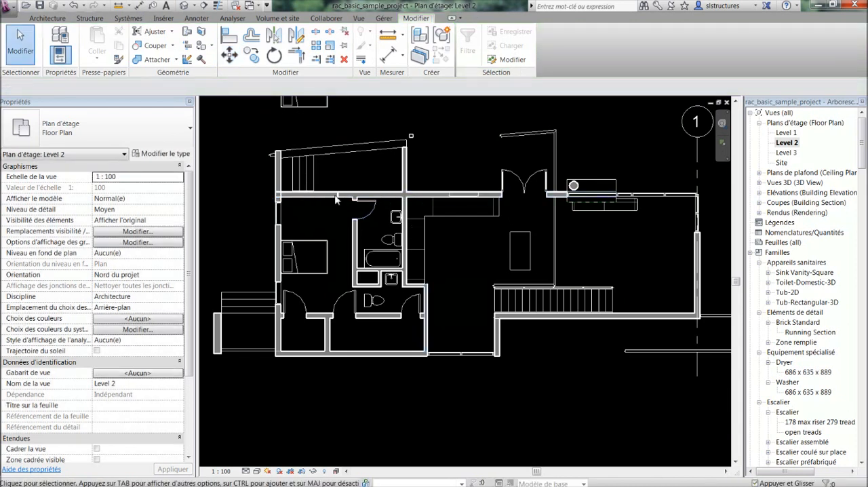
Select the long horizontal CORR wall running above the bathroom and living area
click(363, 193)
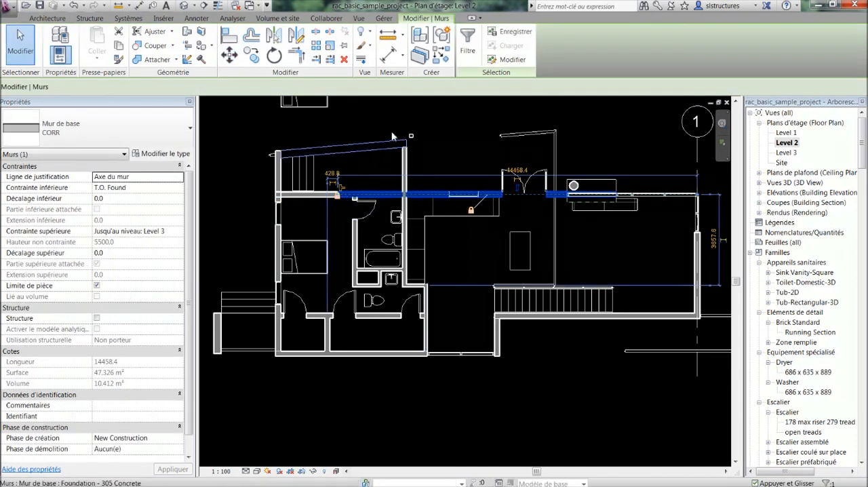